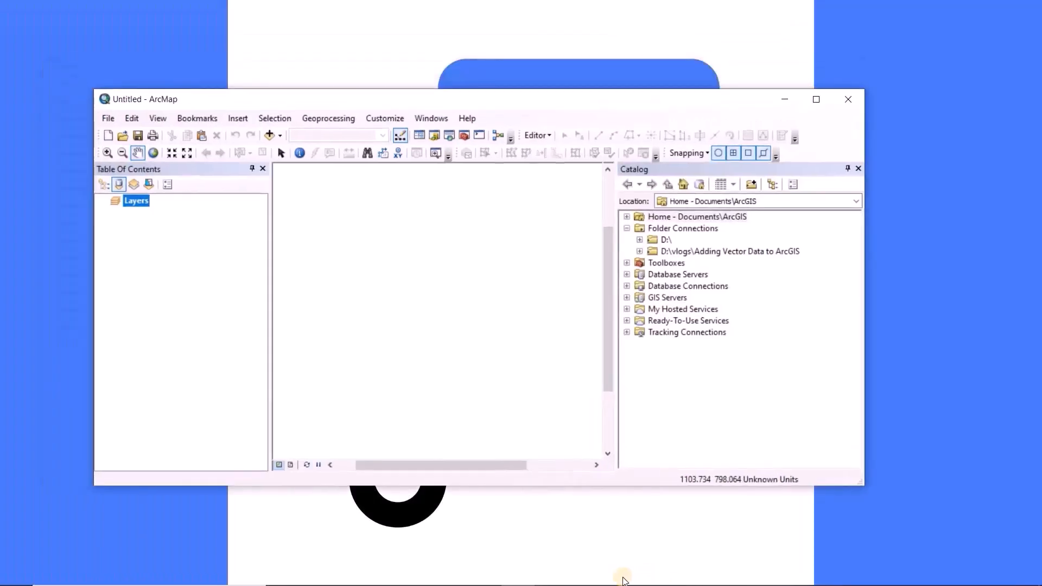
- Switch to the incognito Chrome window and search Google for "Kenya Counties Shapefile"
left_click(551, 573)
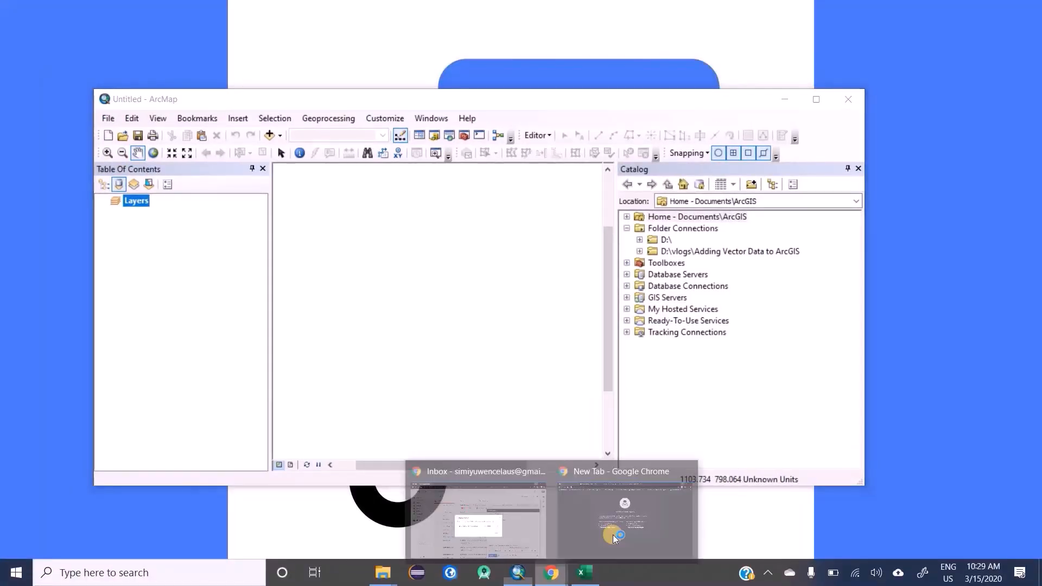
left_click(617, 535)
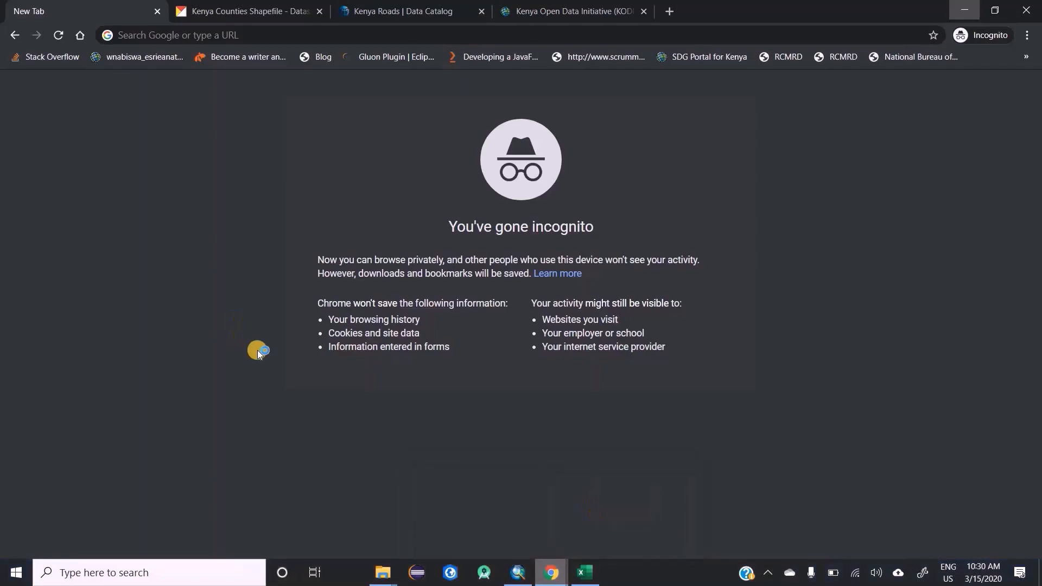
left_click(227, 5)
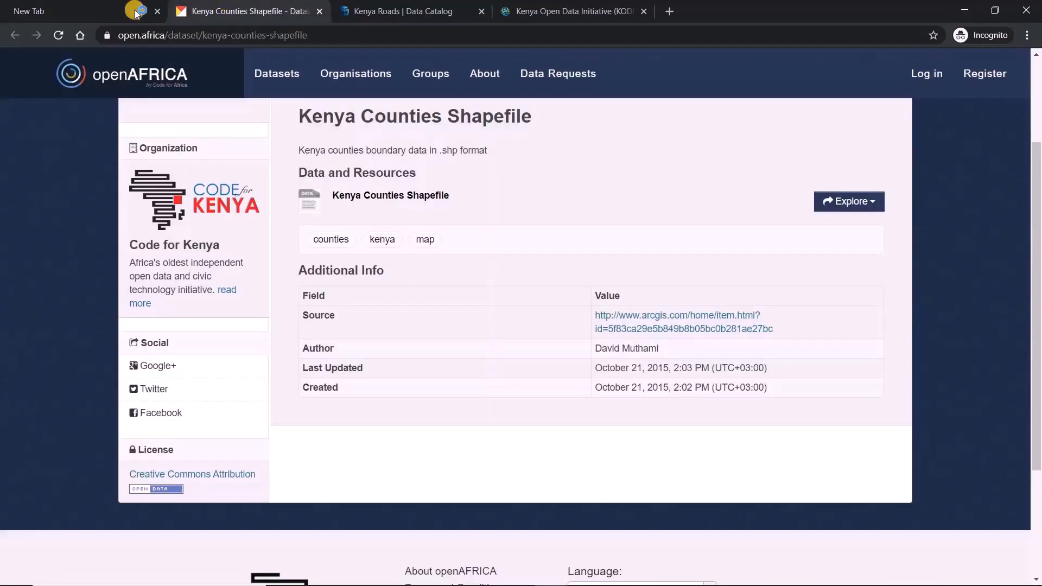
left_click(96, 6)
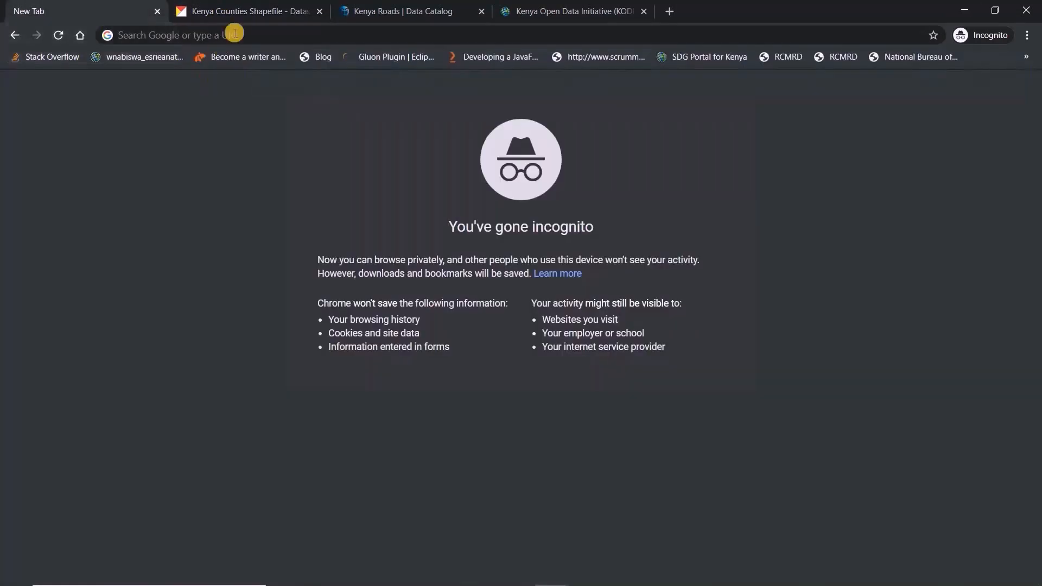
type("K")
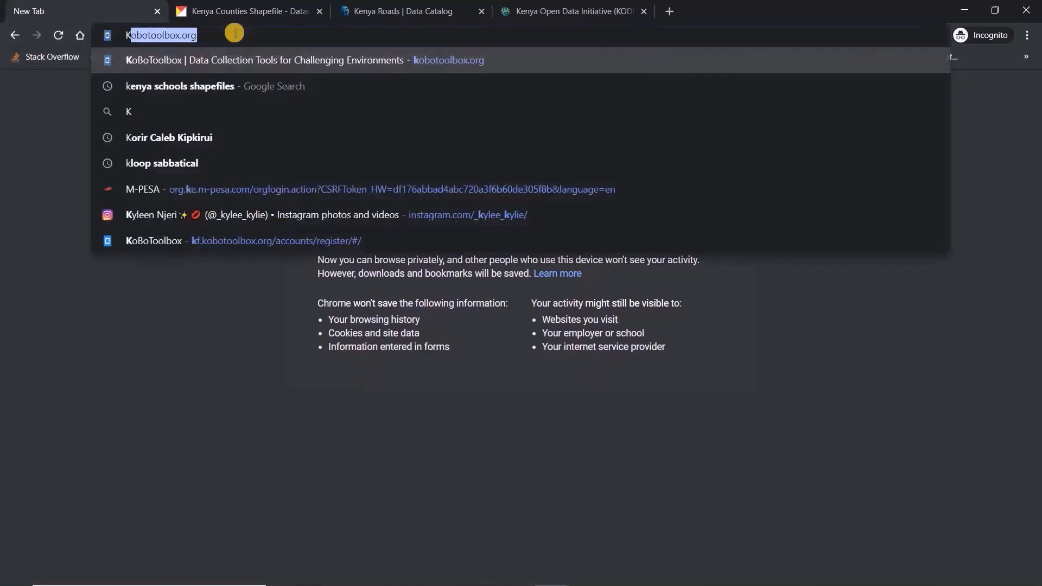
type("enya Co")
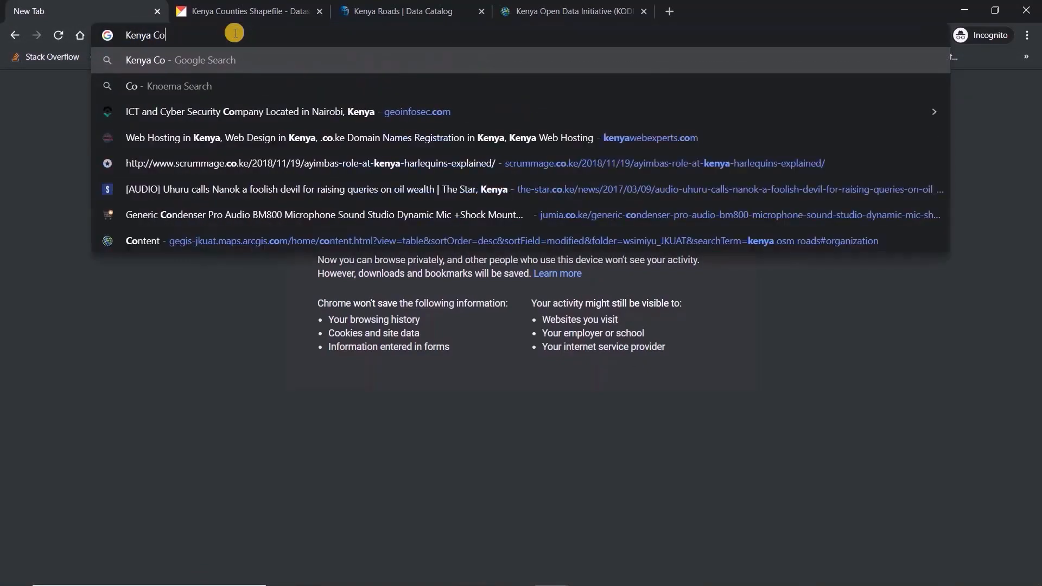
type("unties Shapefil")
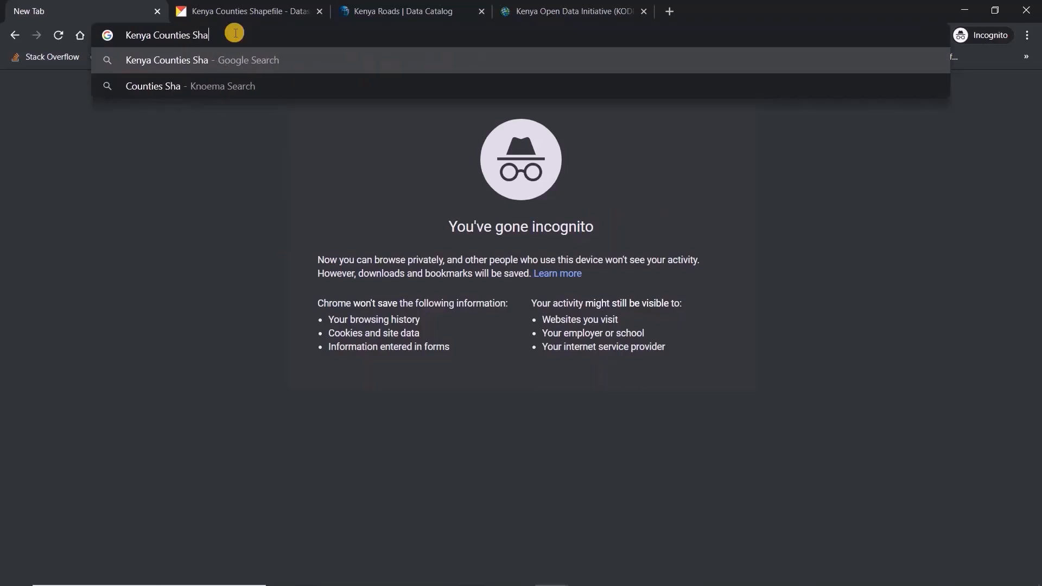
type("e")
key("Return")
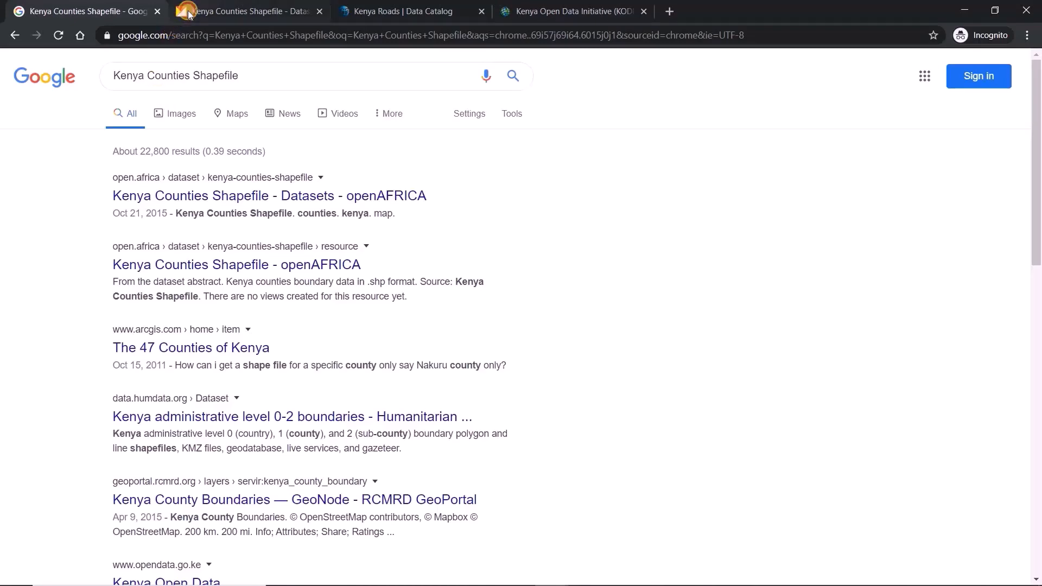
- Examine the openAFRICA Kenya Counties Shapefile page for its last-updated date and download option
left_click(188, 14)
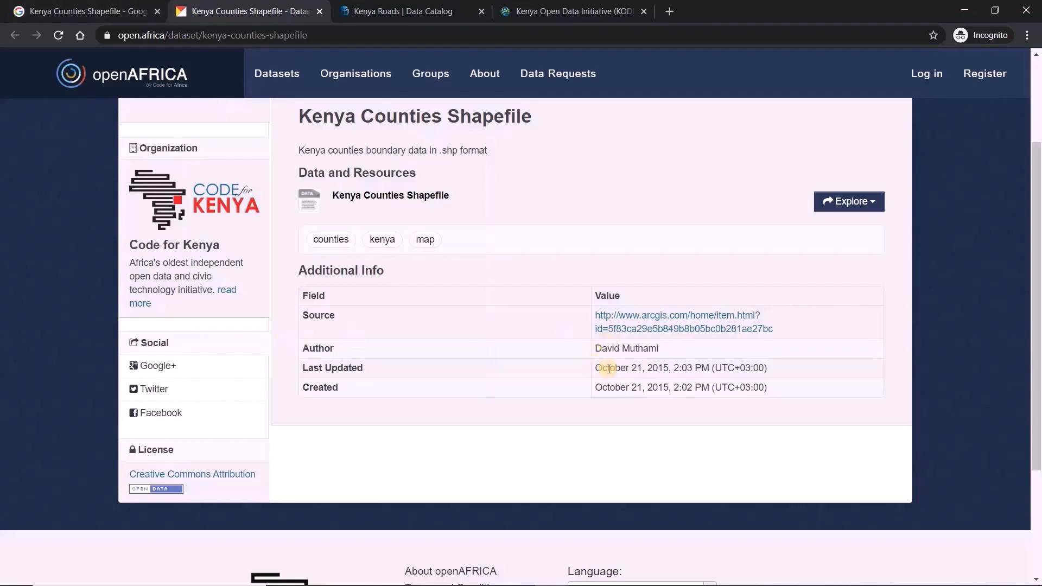
left_click_drag(591, 367, 772, 377)
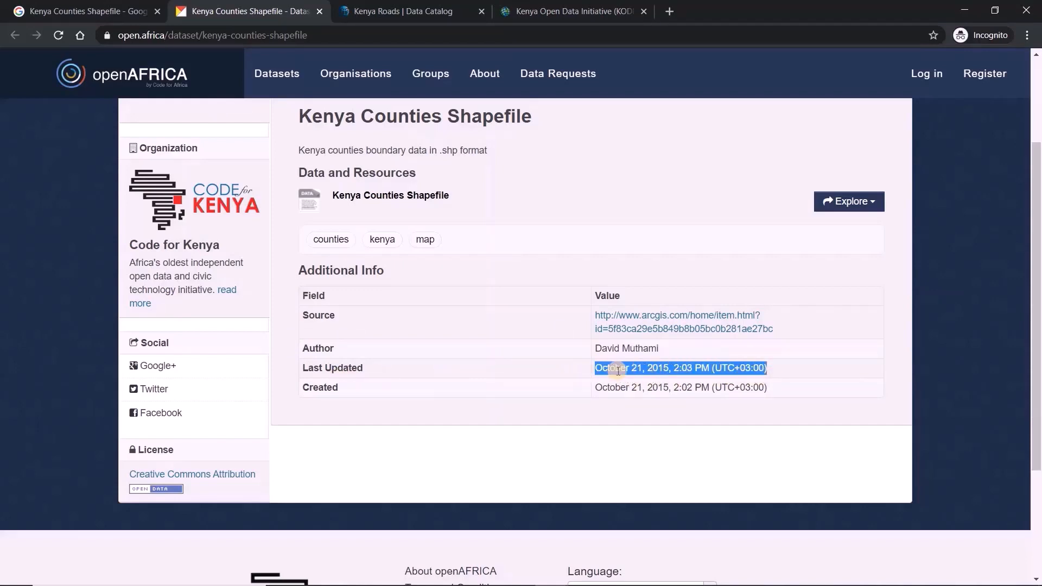
left_click(781, 409)
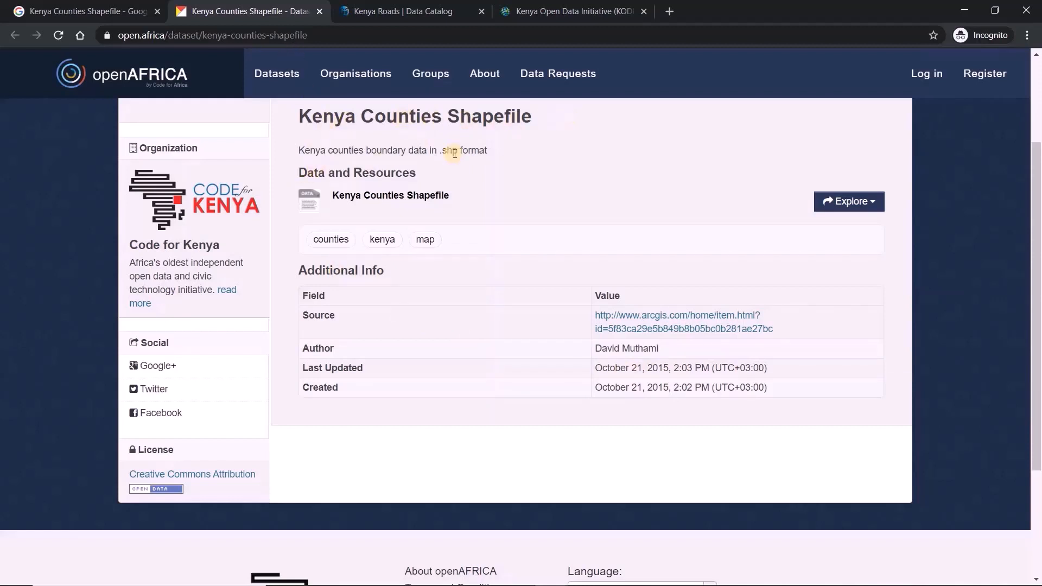
left_click(860, 200)
left_click(854, 245)
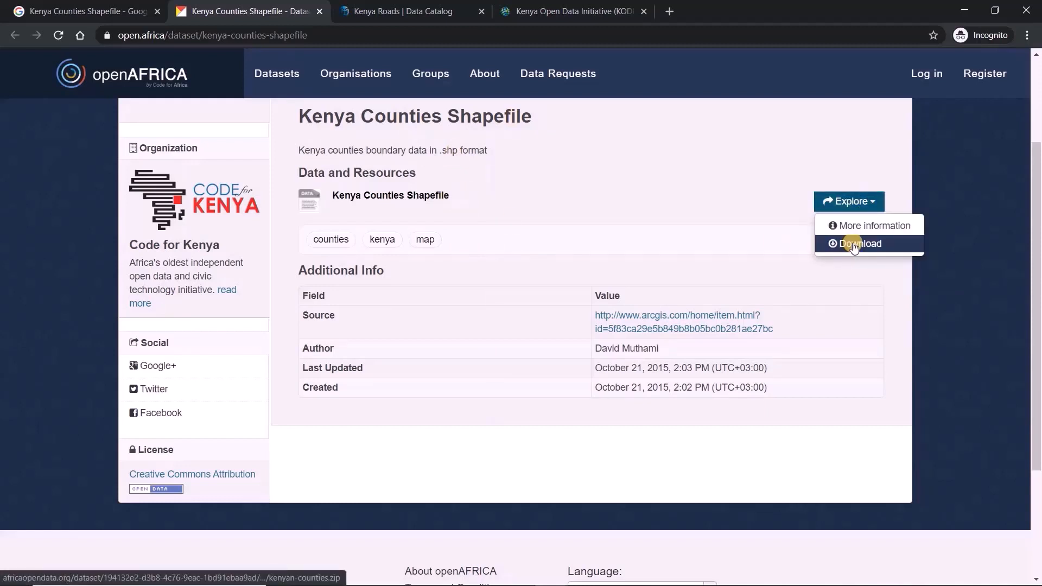
left_click(670, 195)
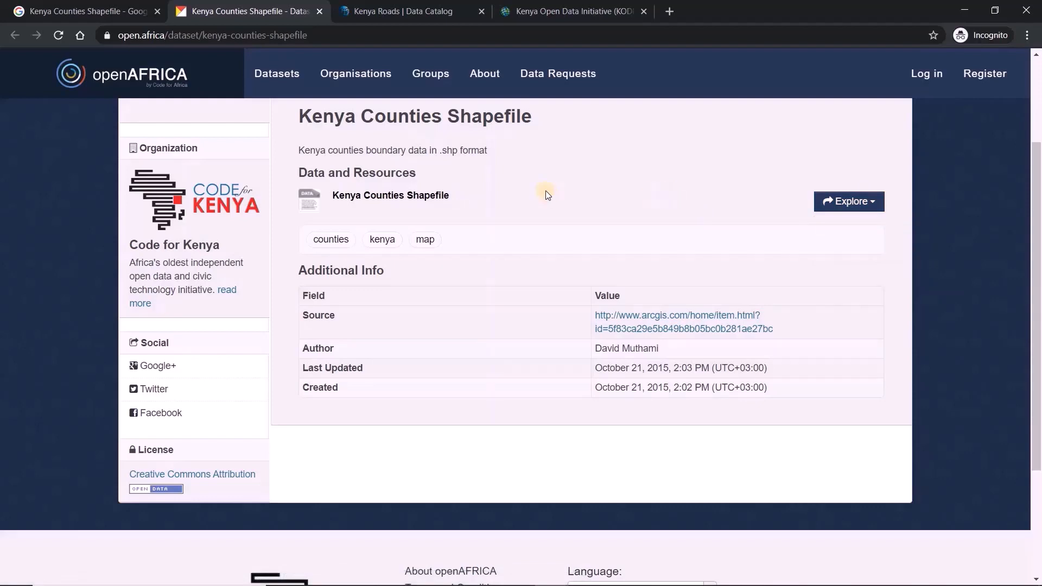
- Examine the download options for the World Bank Kenya Roads dataset and the ArcGIS Hub KODI Primary Schools dataset
left_click(403, 11)
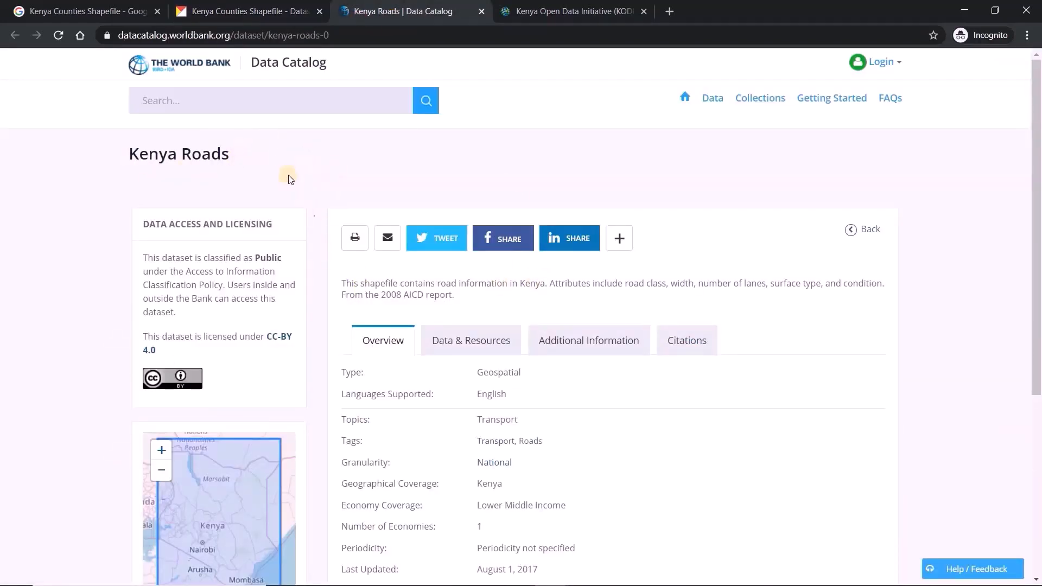
left_click(433, 335)
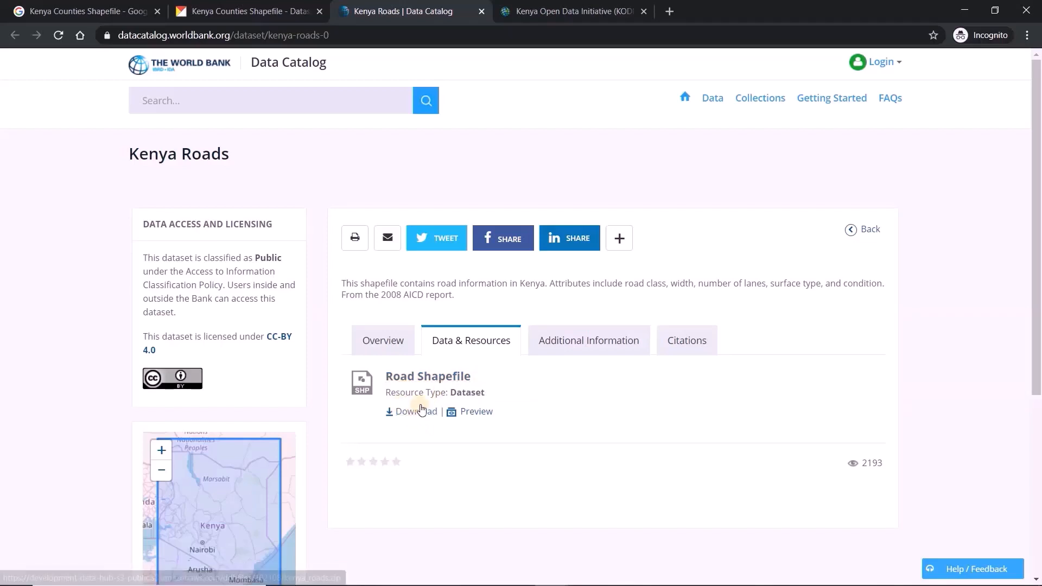
left_click(570, 10)
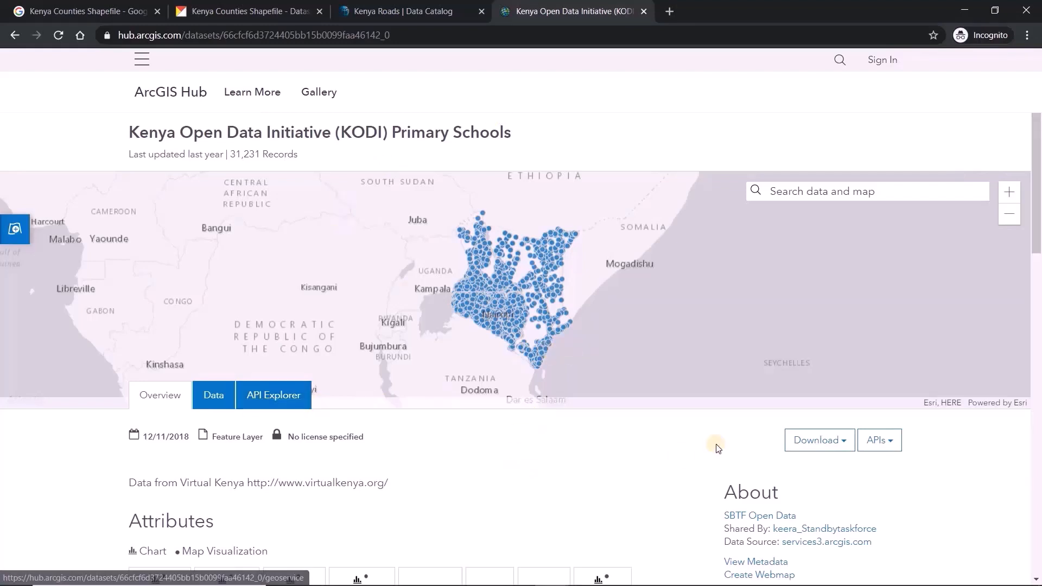
left_click(823, 441)
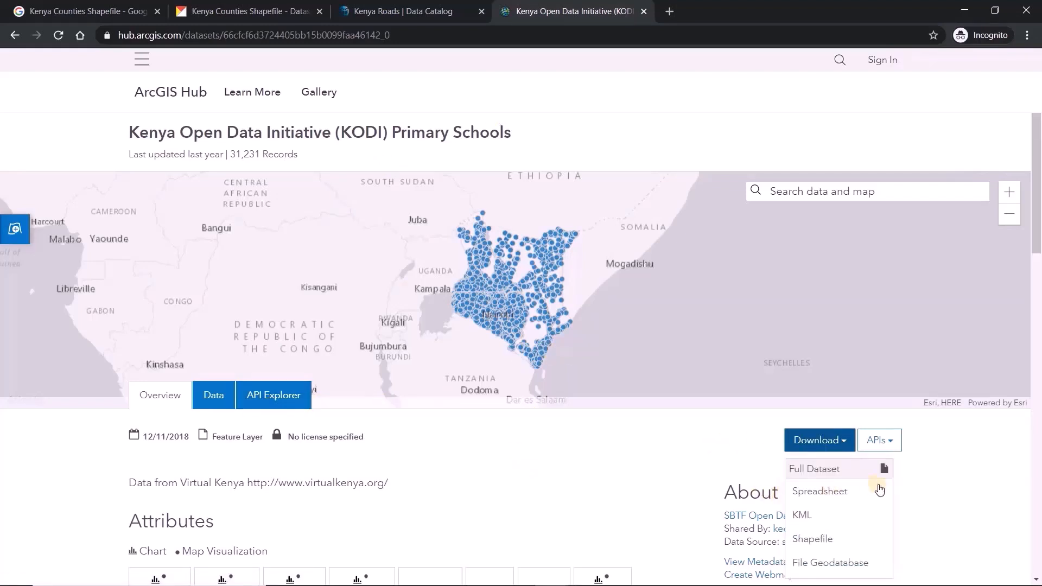
scroll(854, 477, "down", 1)
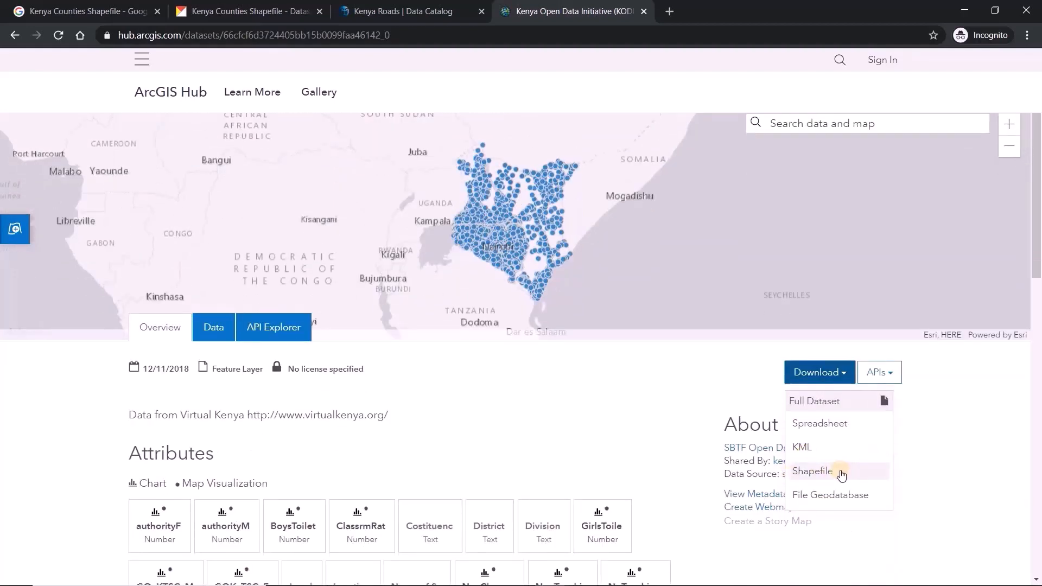
scroll(516, 435, "up", 1)
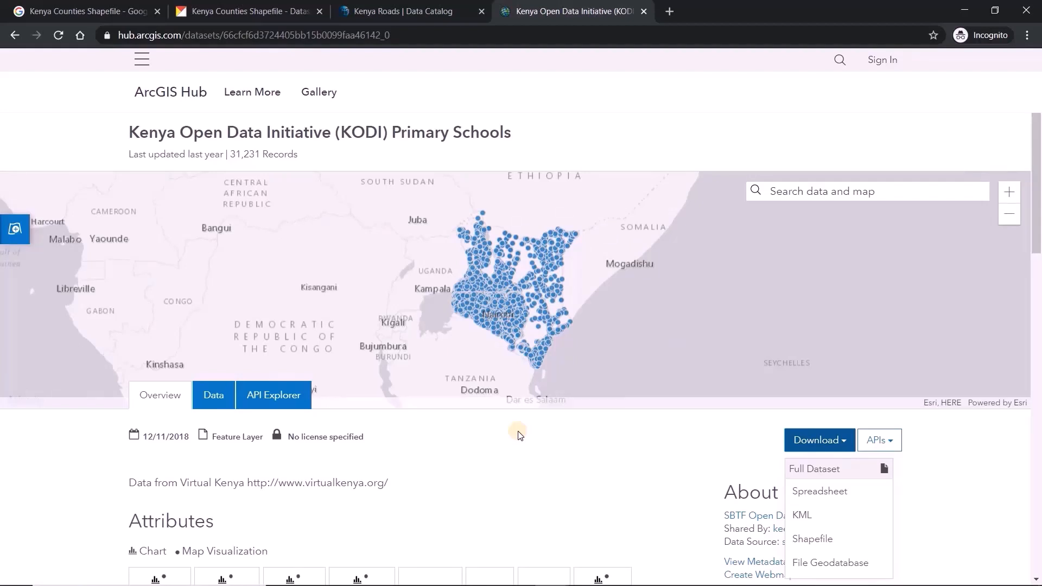
left_click(579, 449)
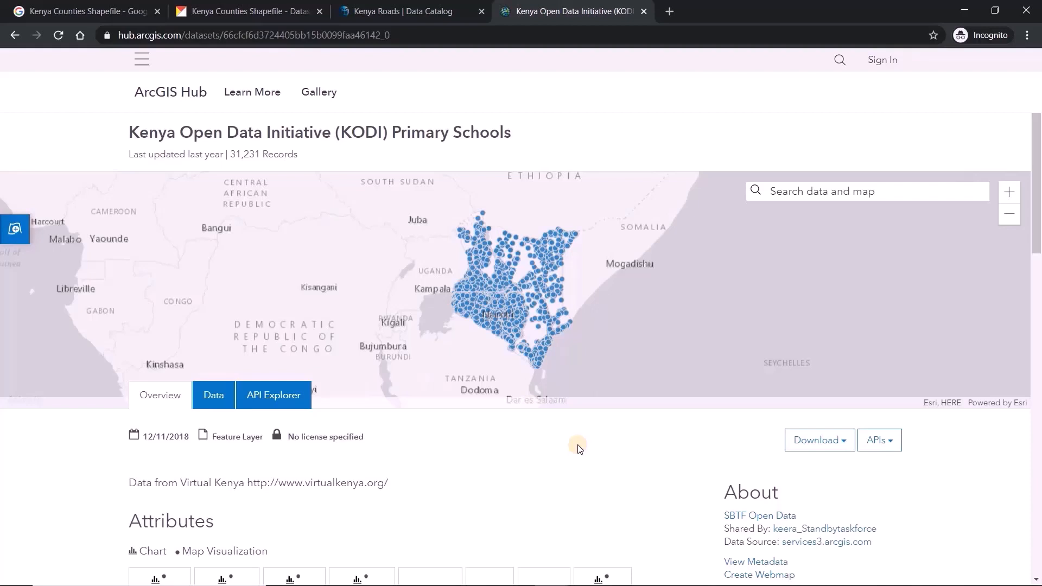
- Return to ArcMap, maximize its window and open the Add Data dialog
left_click(960, 12)
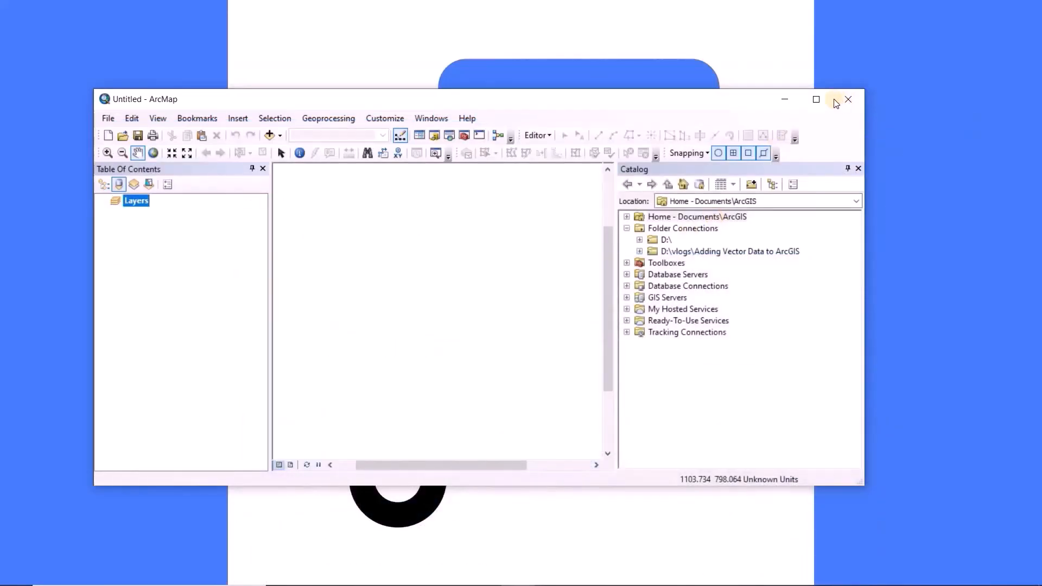
left_click(824, 103)
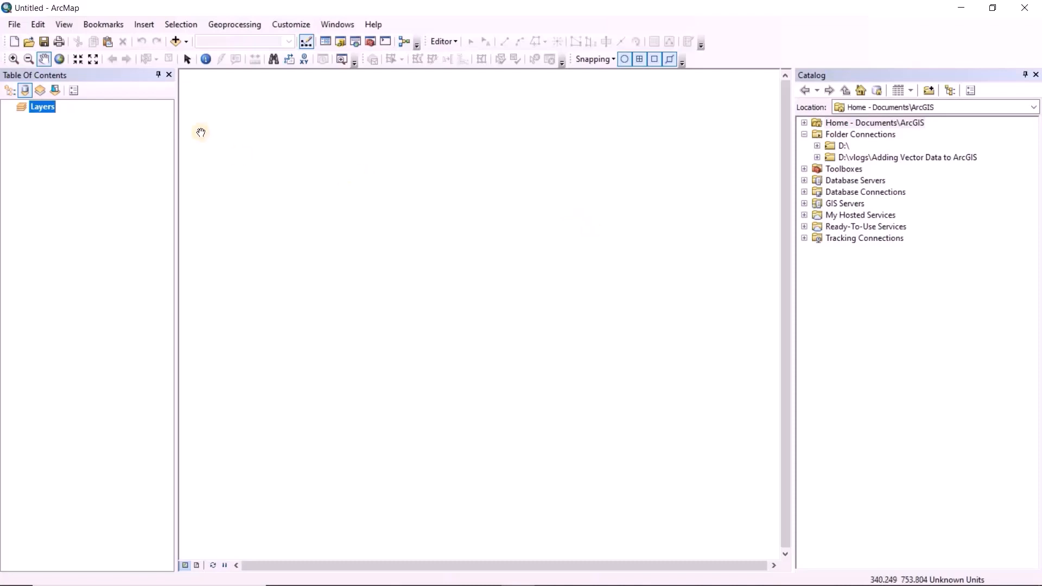
left_click(187, 59)
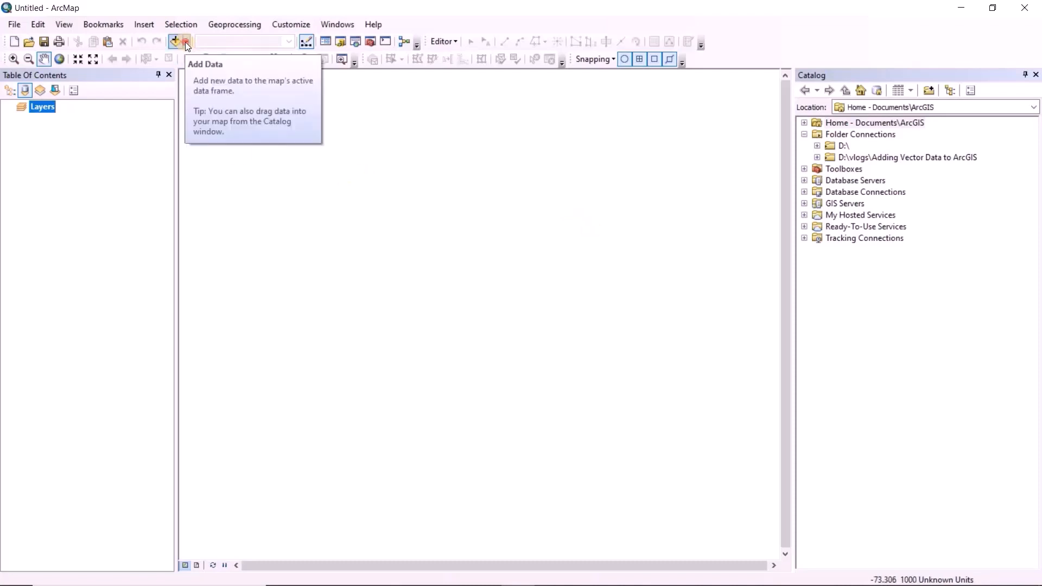
left_click(185, 42)
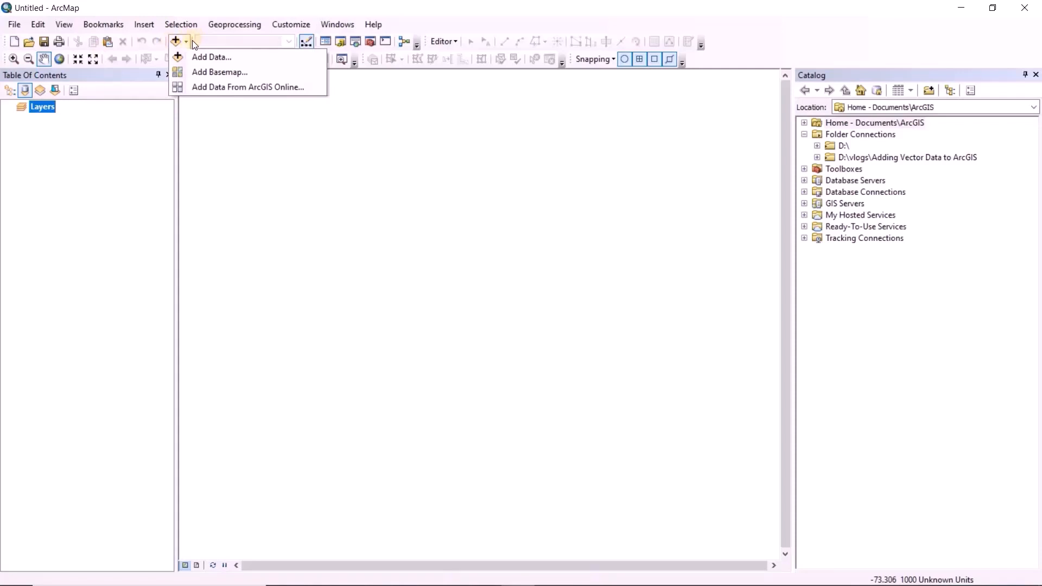
left_click(185, 43)
left_click(184, 44)
left_click(204, 58)
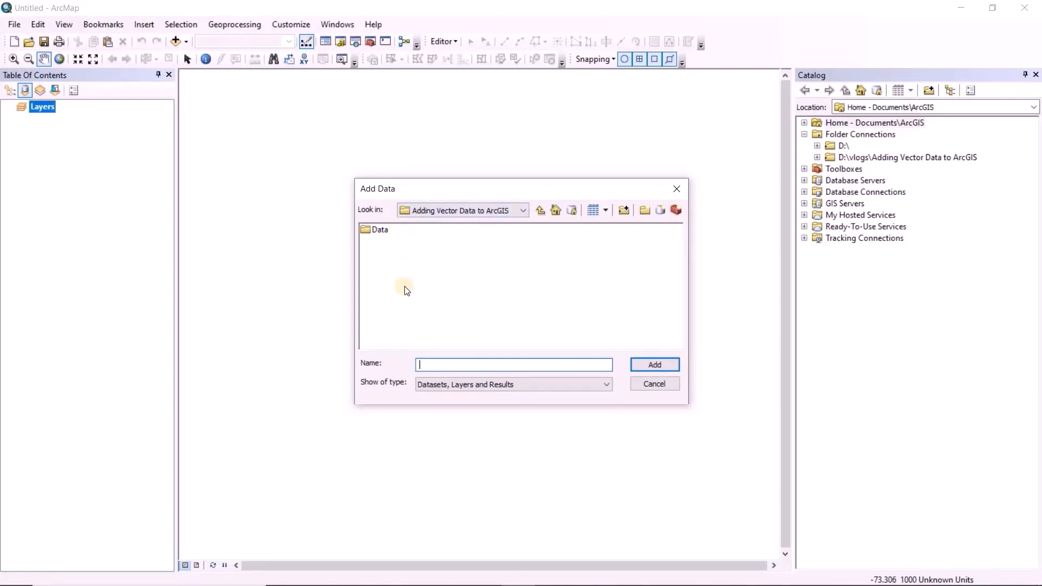
left_click(623, 211)
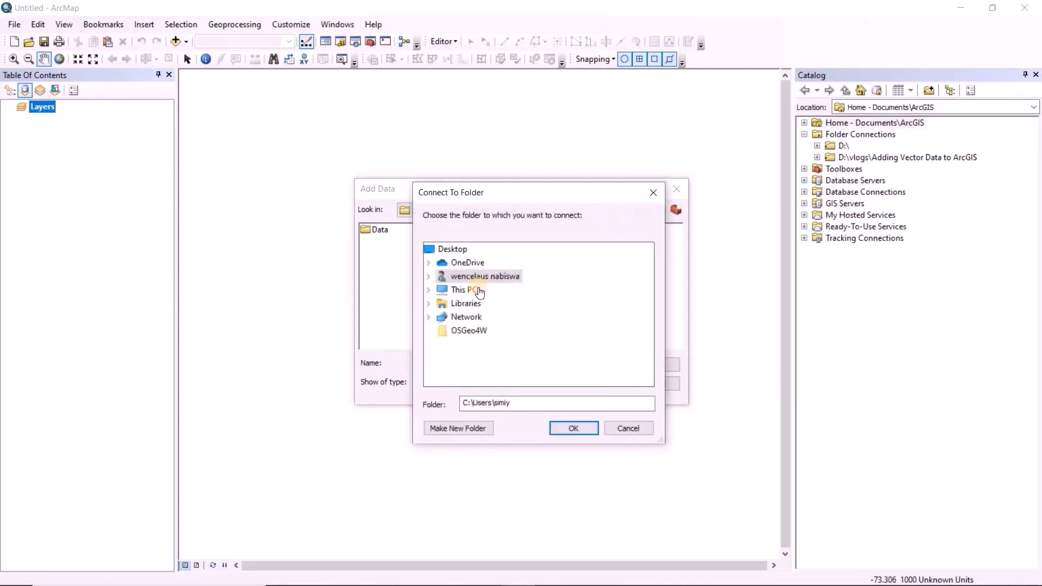
left_click(471, 293)
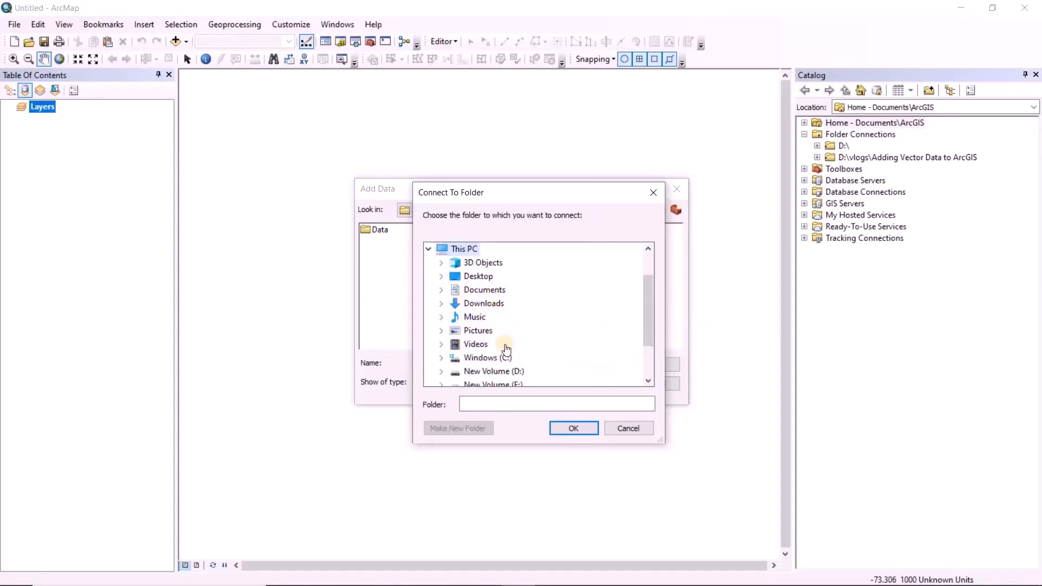
scroll(504, 340, "down", 1)
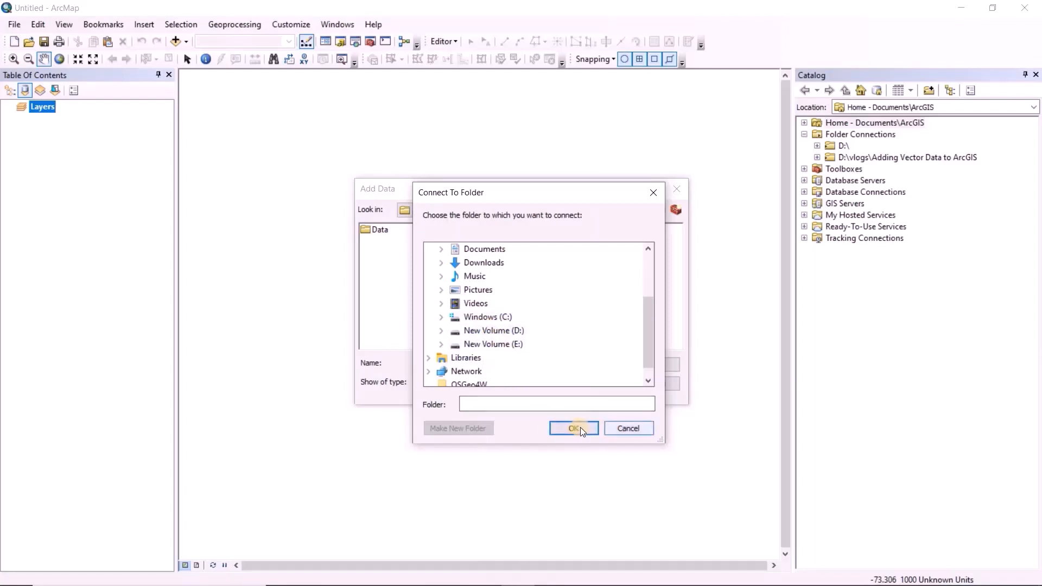
left_click(623, 429)
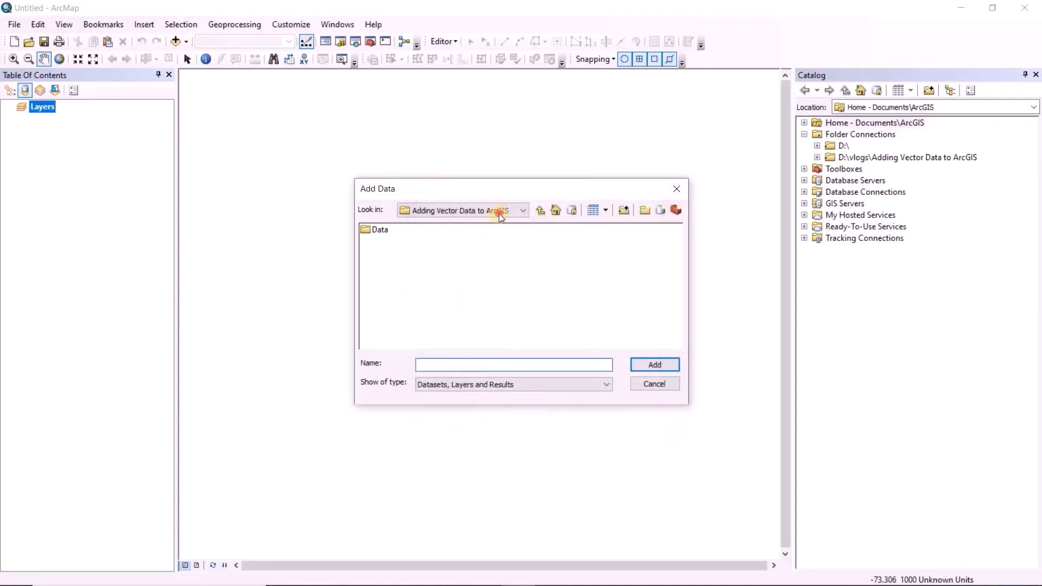
- Add County.shp to the map from Data\kenyan-counties in the D:\vlogs\Adding Vector Data to ArcGIS folder connection
left_click(468, 210)
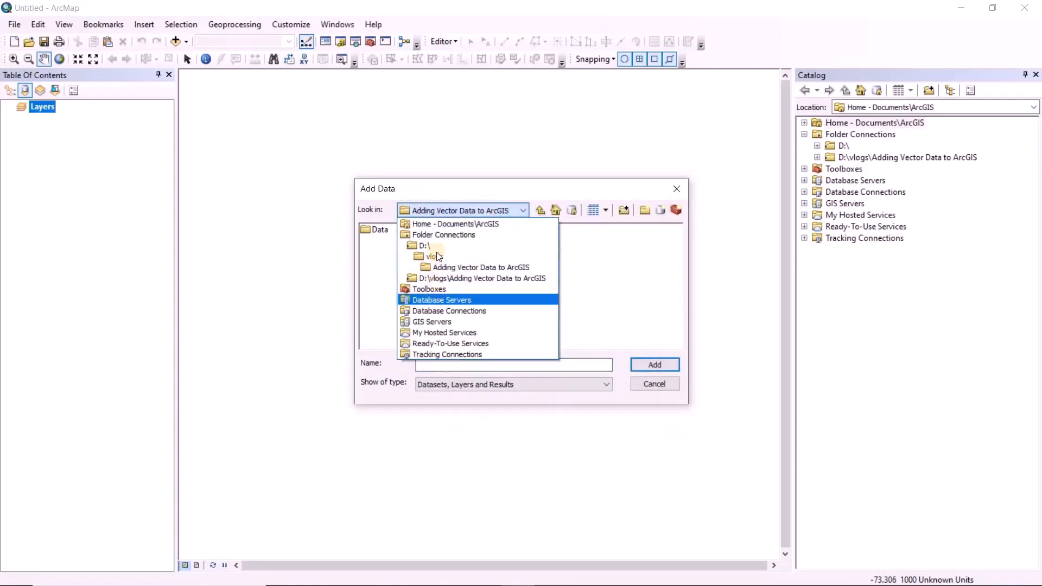
left_click(441, 236)
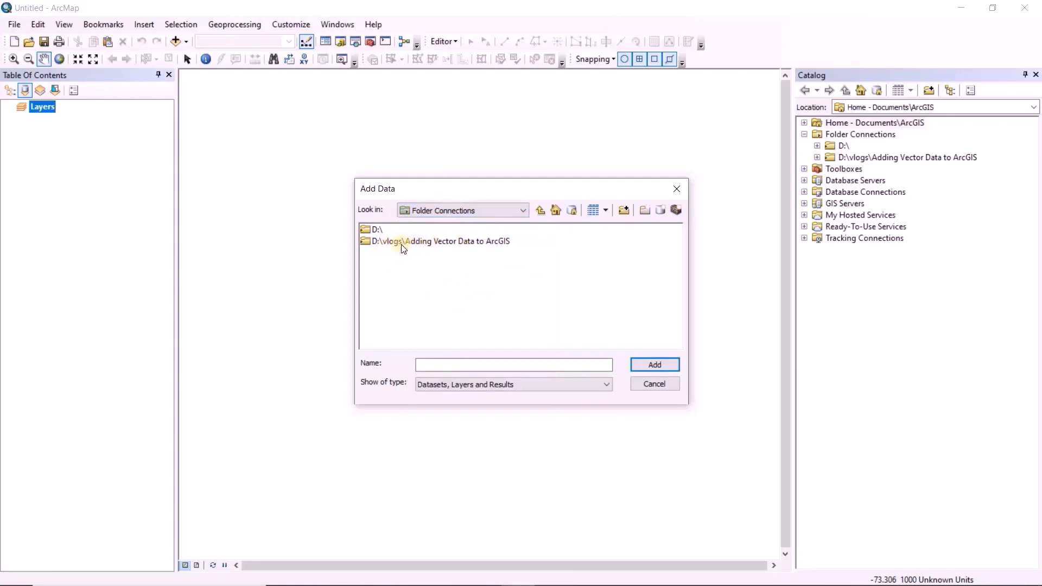
double_click(457, 243)
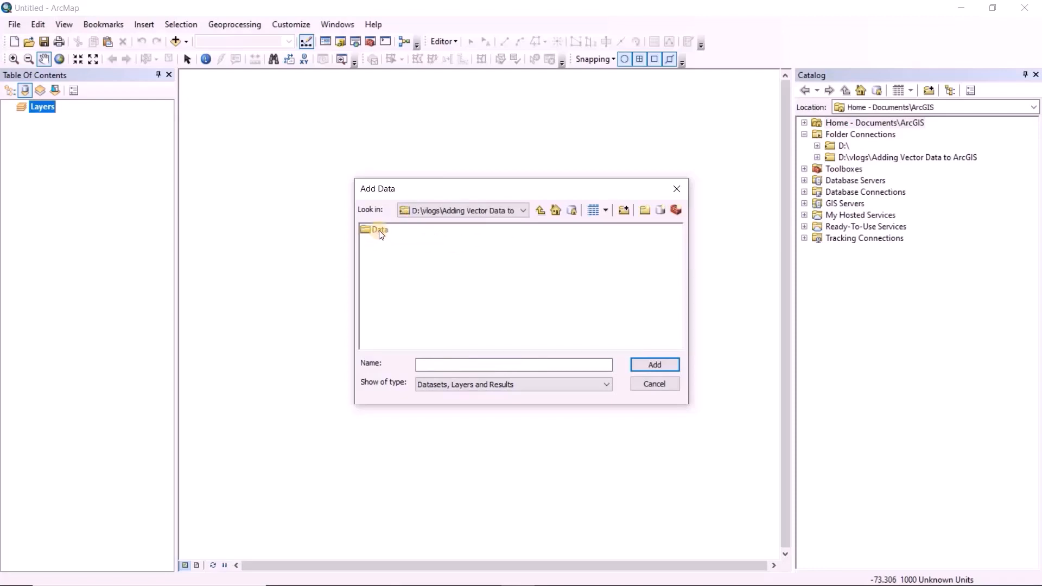
double_click(380, 231)
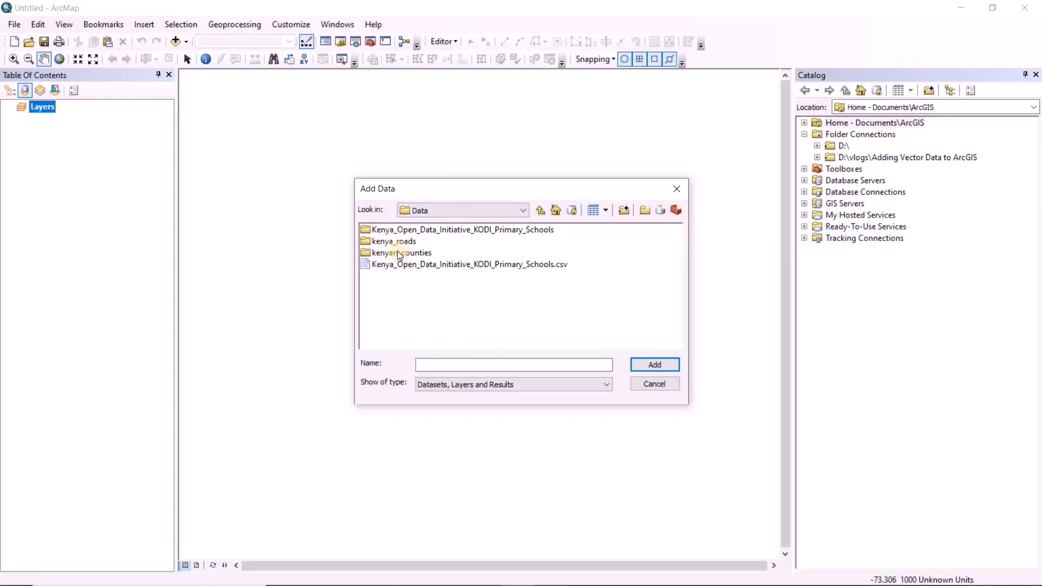
double_click(398, 253)
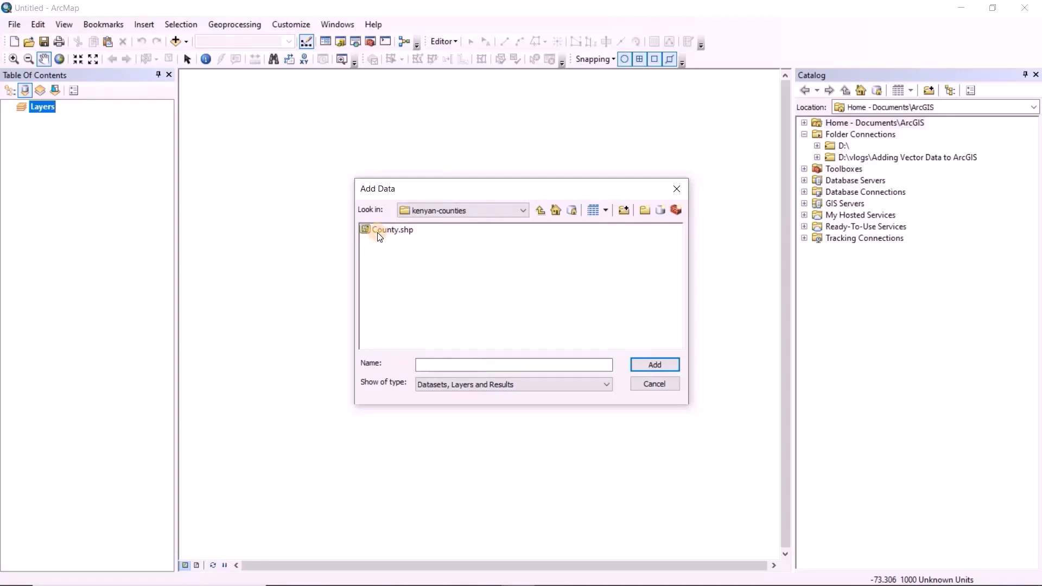
left_click(379, 237)
left_click(646, 365)
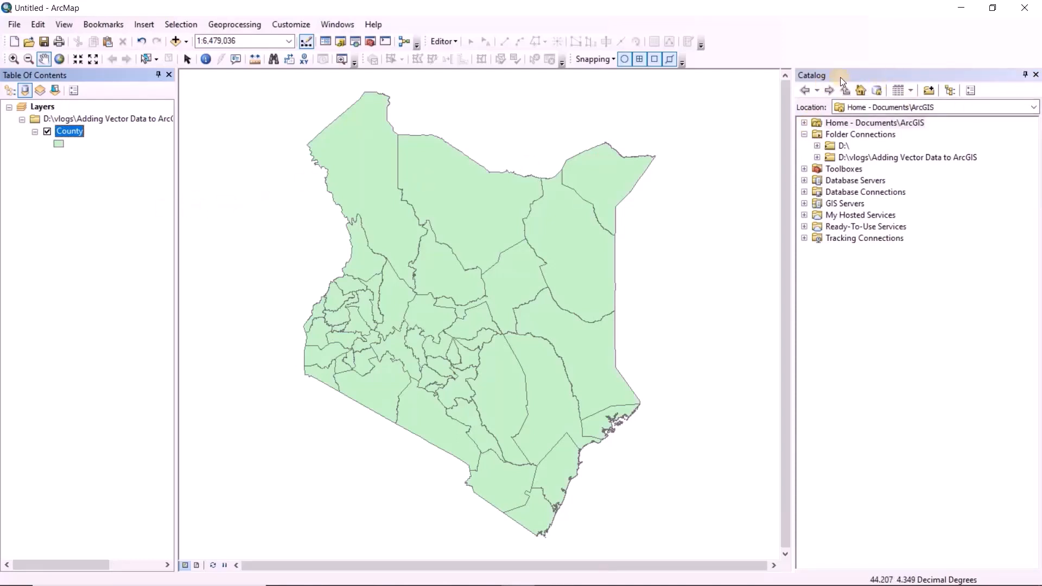
- Close and reopen the Catalog window, and try undocking it and docking it back beside the map
left_click(1037, 75)
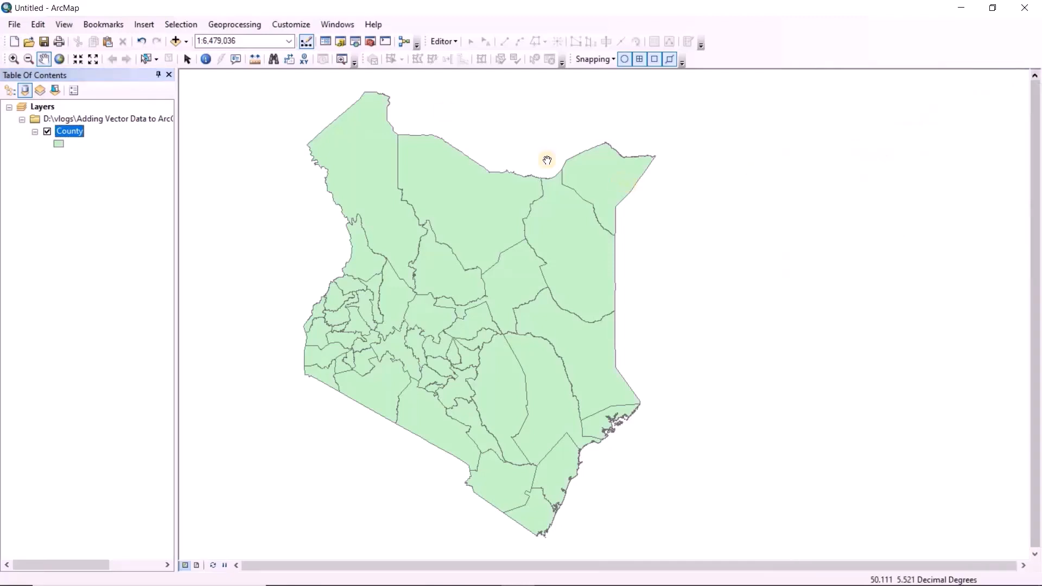
left_click(338, 44)
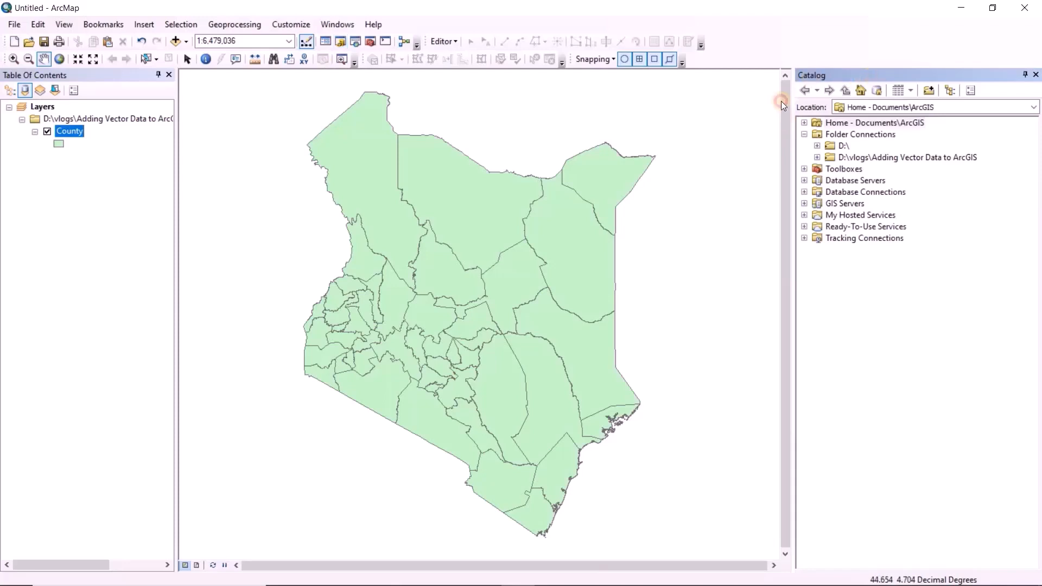
left_click_drag(781, 103, 677, 131)
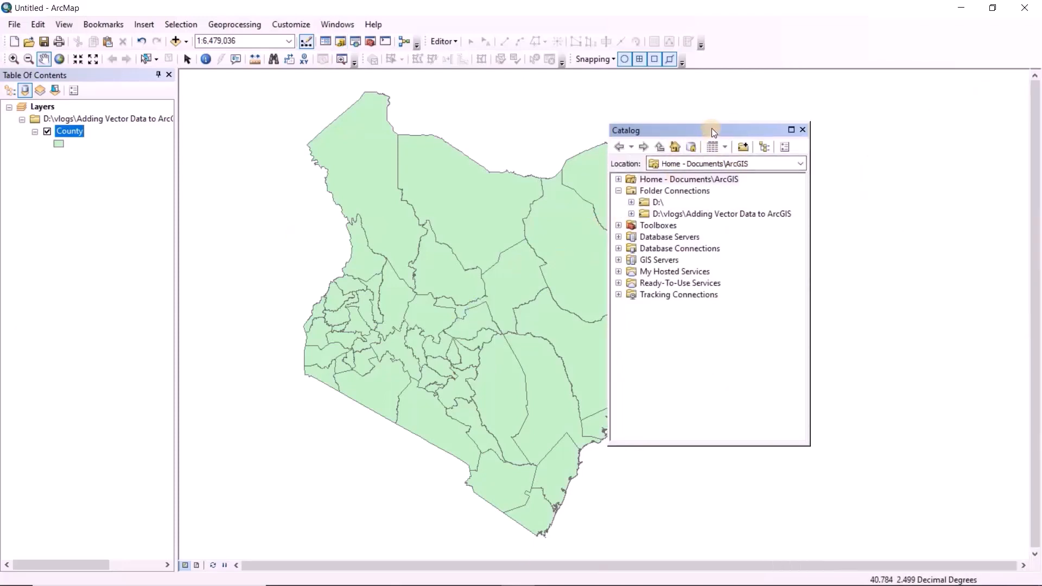
left_click_drag(709, 128, 632, 321)
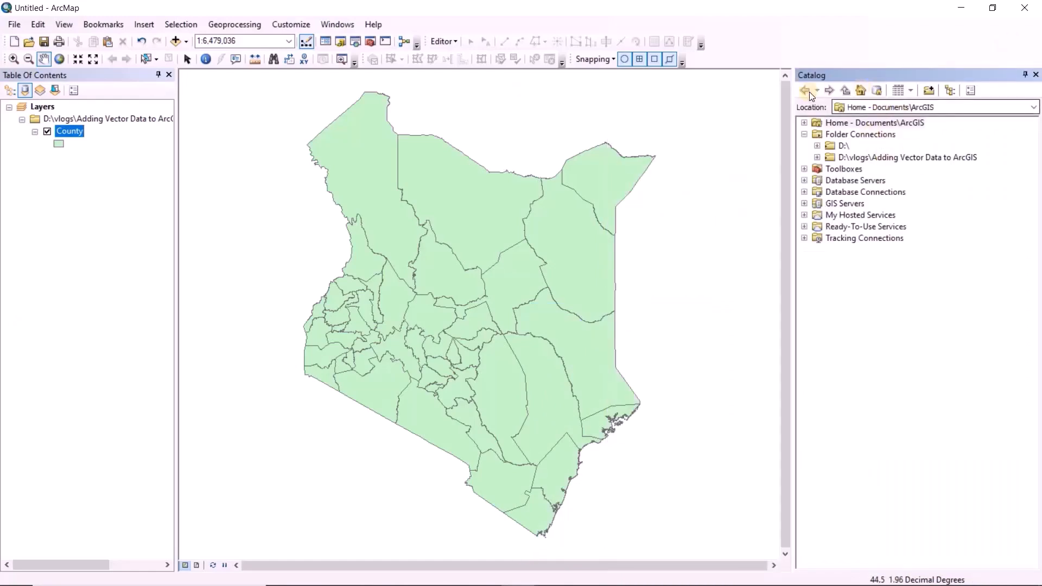
left_click(843, 136)
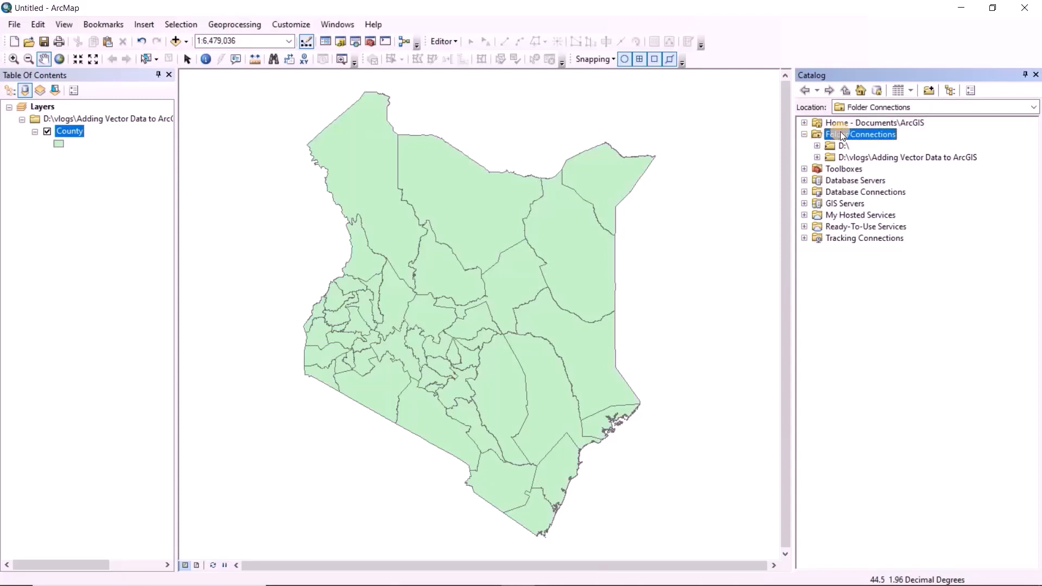
right_click(842, 136)
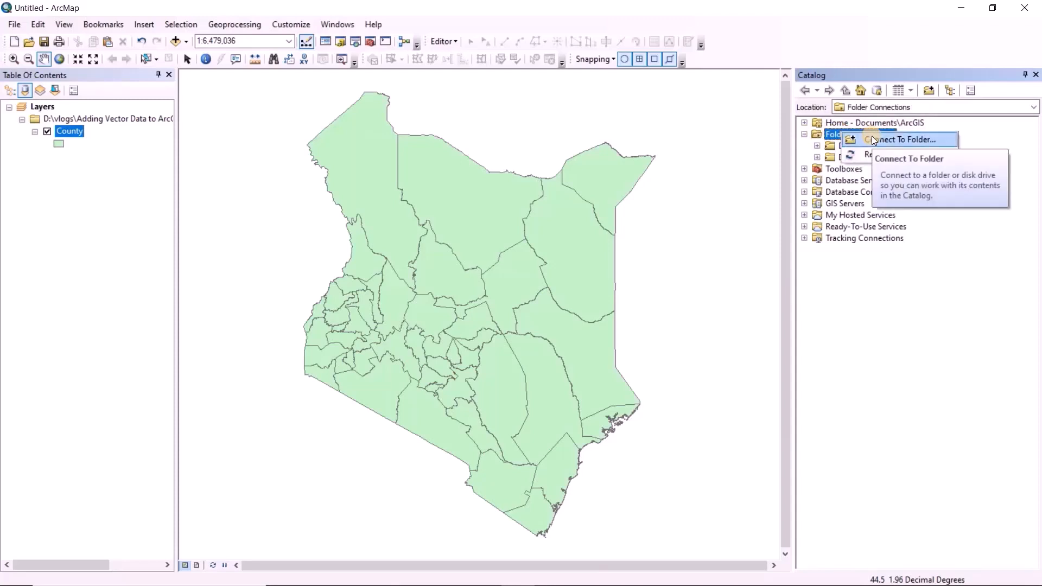
left_click(825, 161)
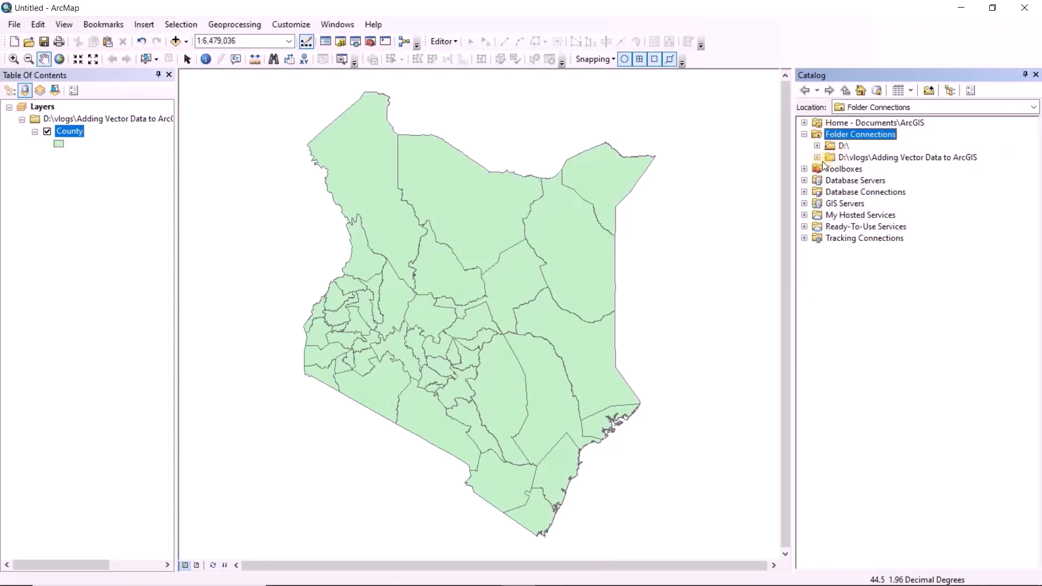
- Add Kenya_roads_version2.shp to the map from the Data\kenya_roads folder of the D:\vlogs\Adding Vector Data to ArcGIS connection in the Catalog
left_click(880, 158)
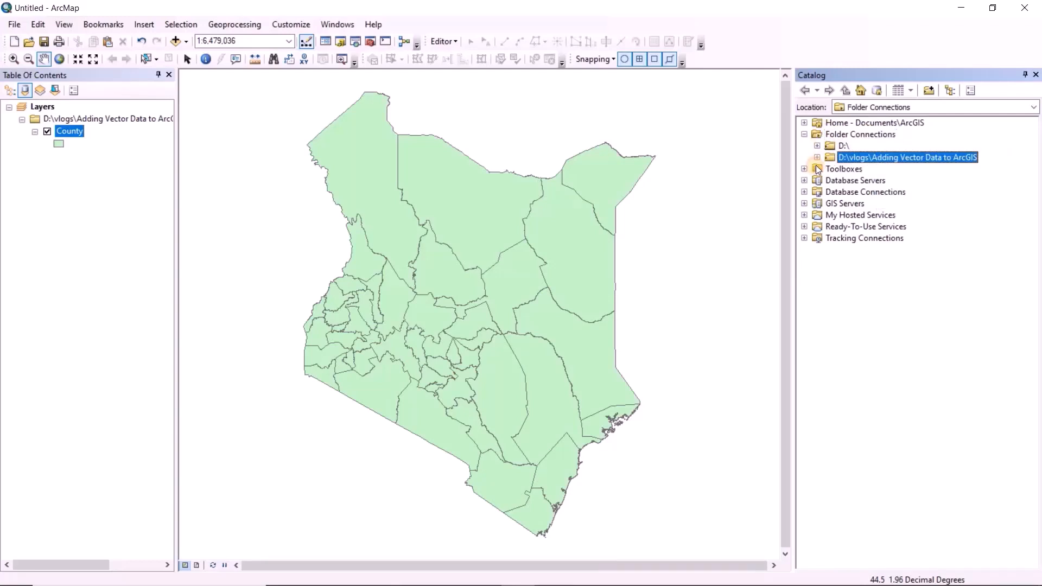
left_click(817, 157)
left_click(830, 169)
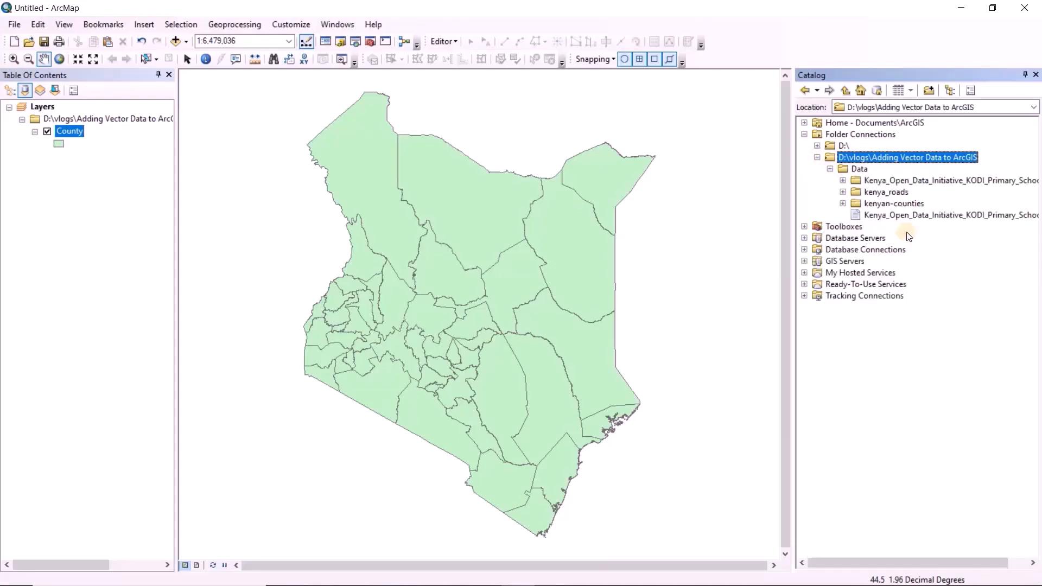
left_click(843, 193)
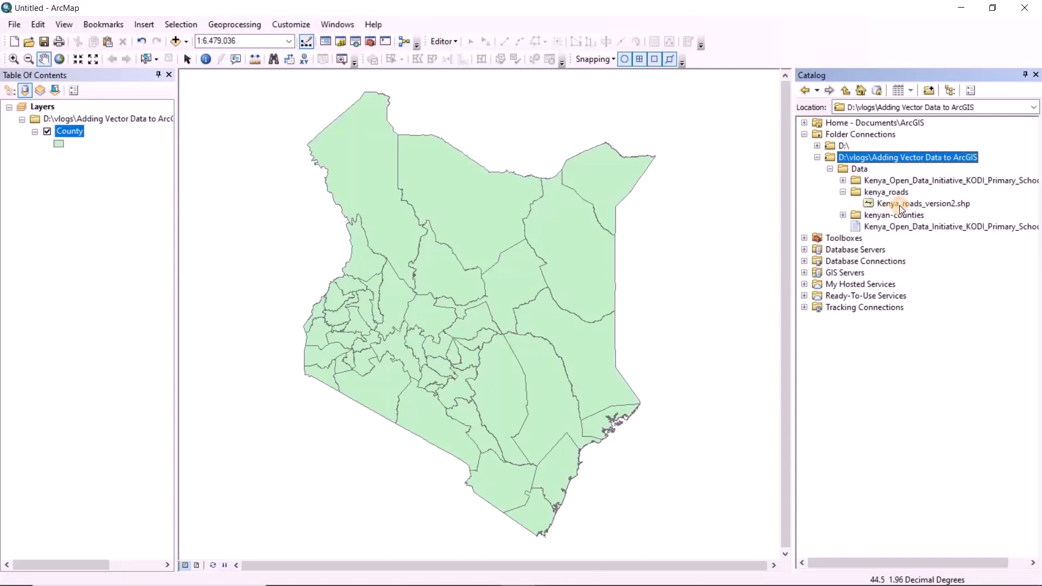
left_click(900, 205)
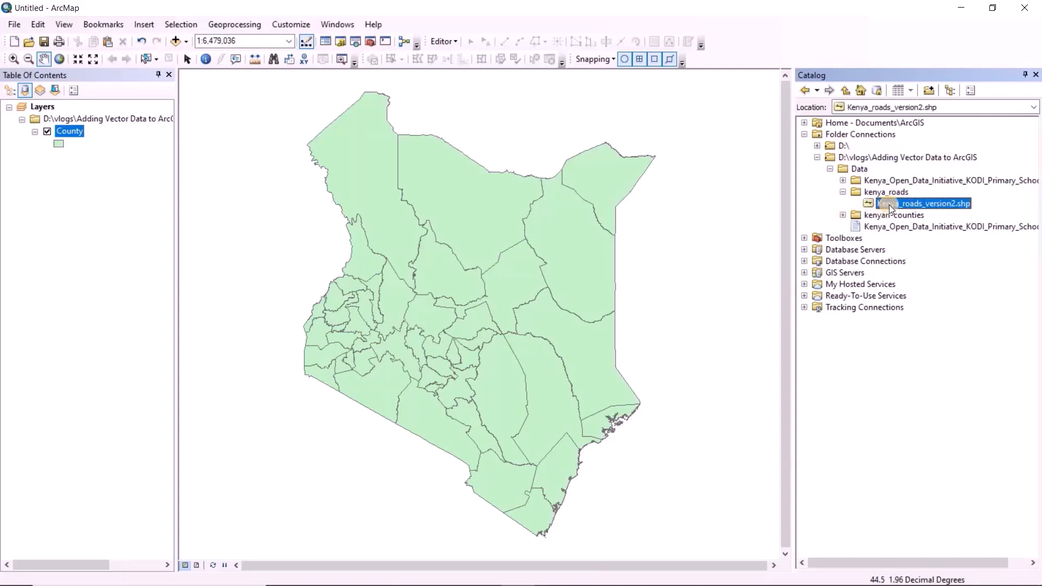
left_click_drag(889, 204, 491, 246)
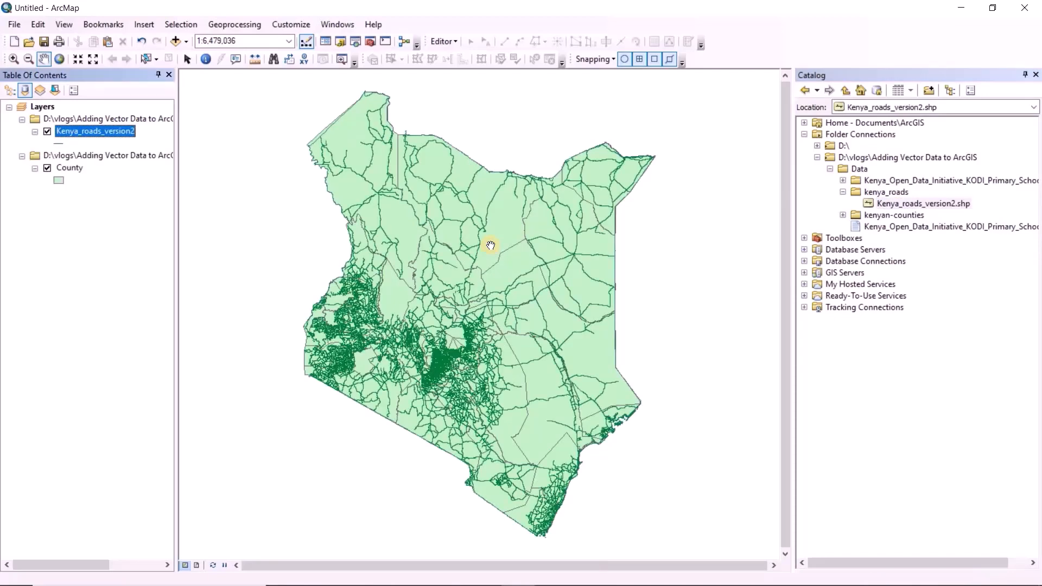
left_click(77, 257)
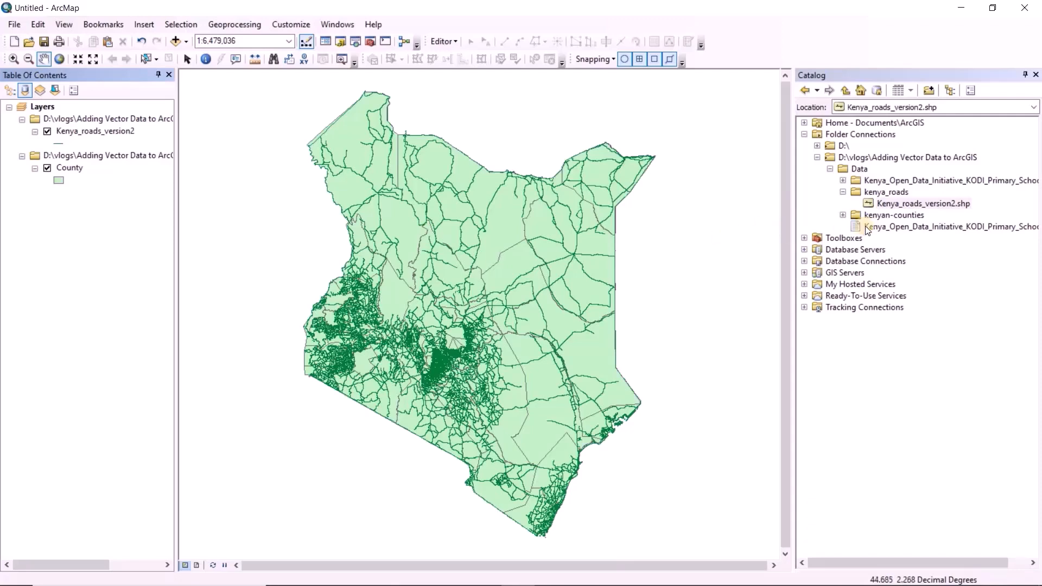
- Examine the contents of the kenyan-counties and KODI Primary Schools folders and locate the Primary Schools CSV file in the Catalog
left_click(843, 193)
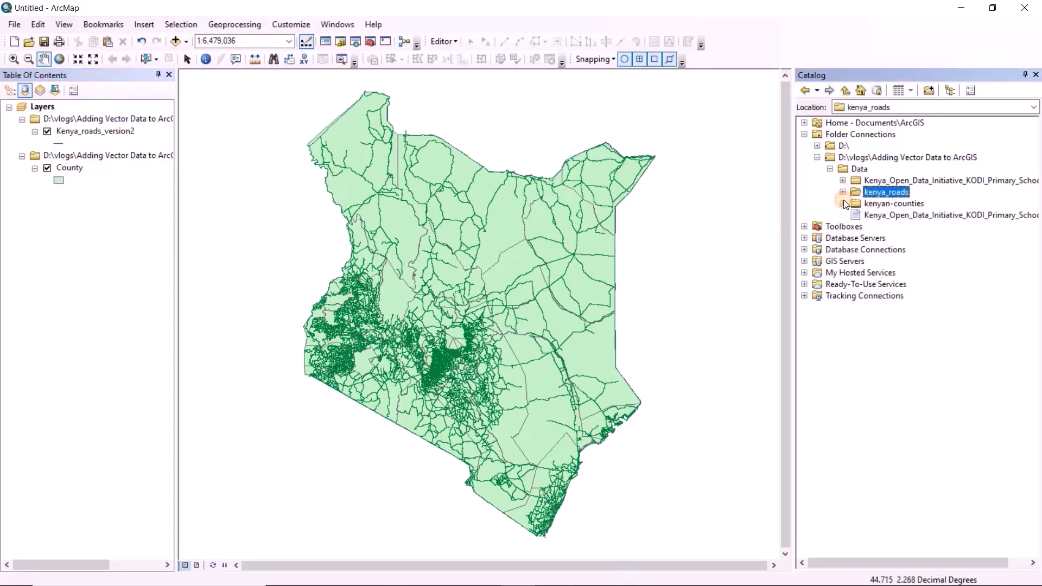
left_click(843, 204)
left_click(890, 215)
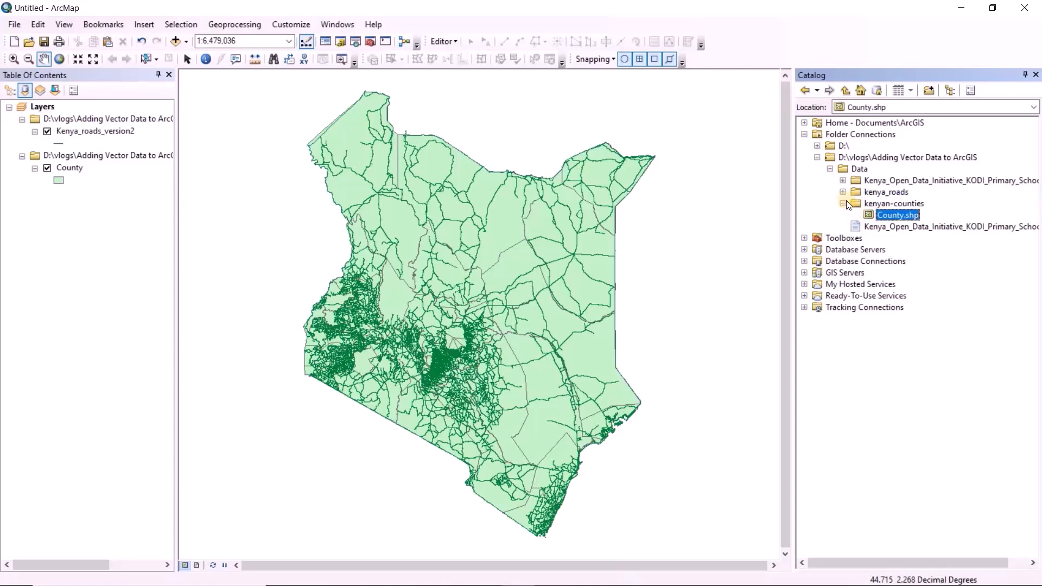
left_click(843, 204)
left_click(843, 181)
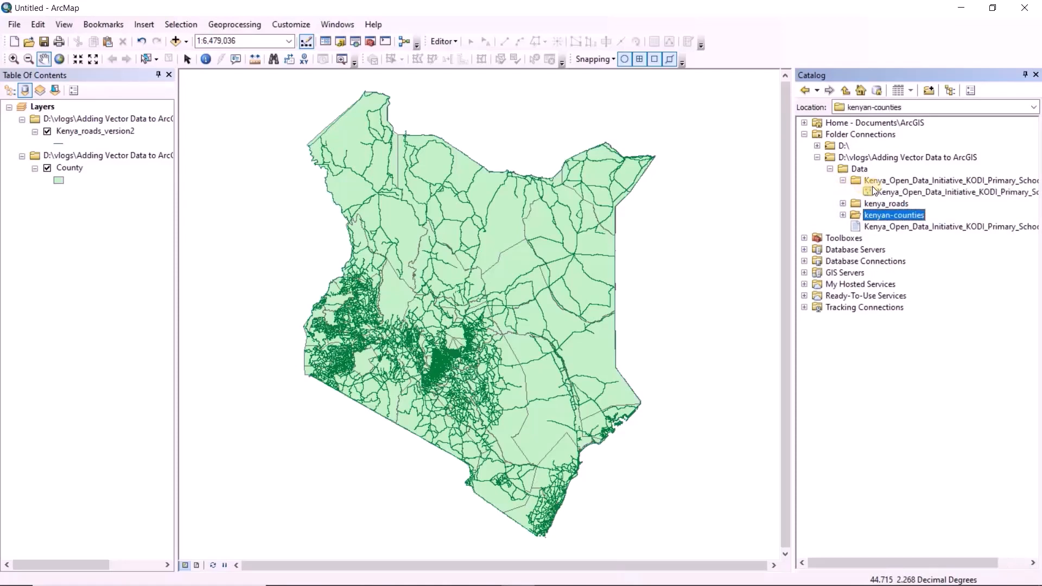
left_click(879, 193)
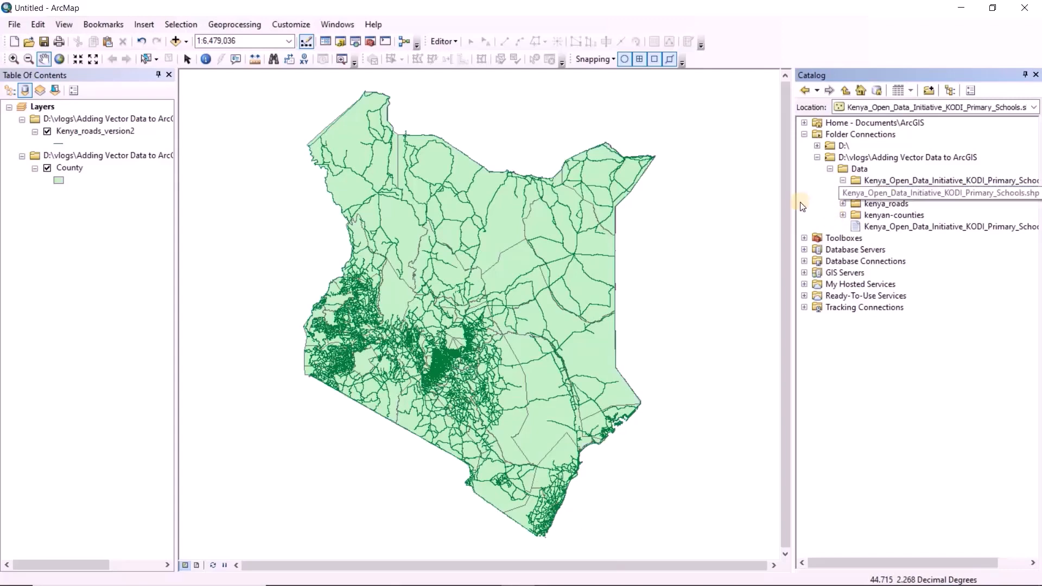
left_click_drag(881, 193, 696, 212)
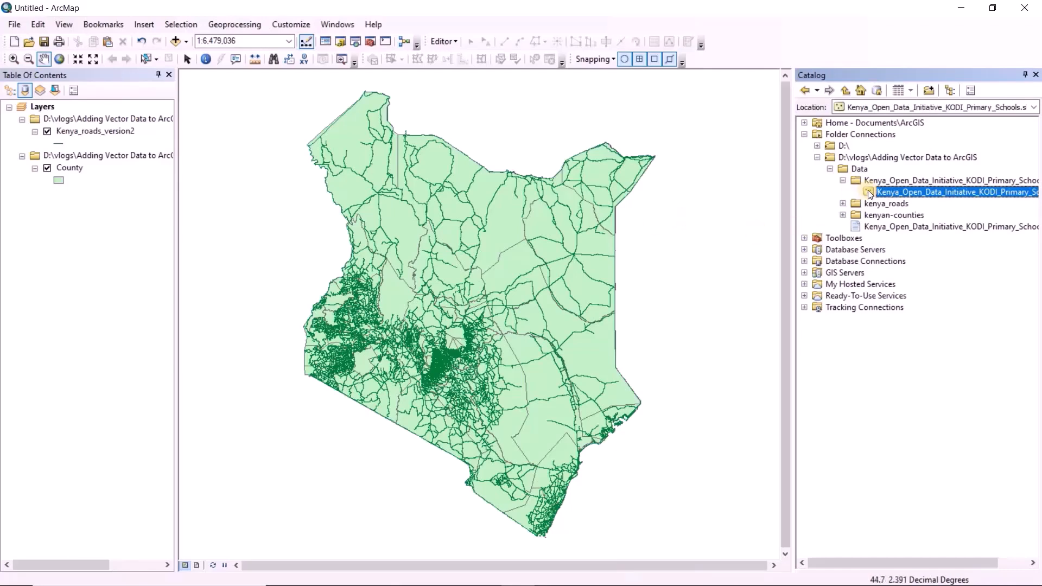
left_click_drag(869, 191, 843, 182)
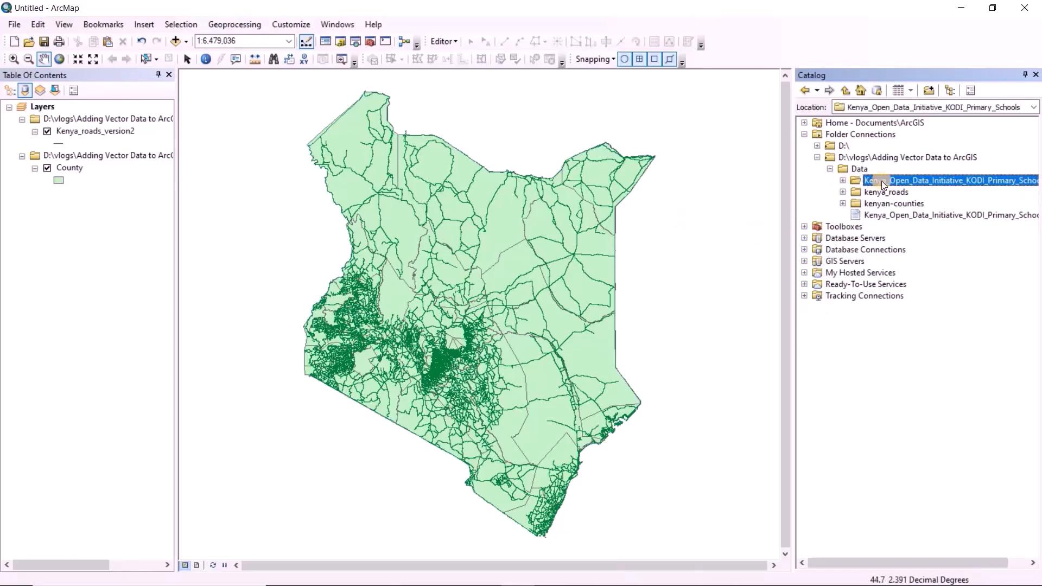
left_click(875, 216)
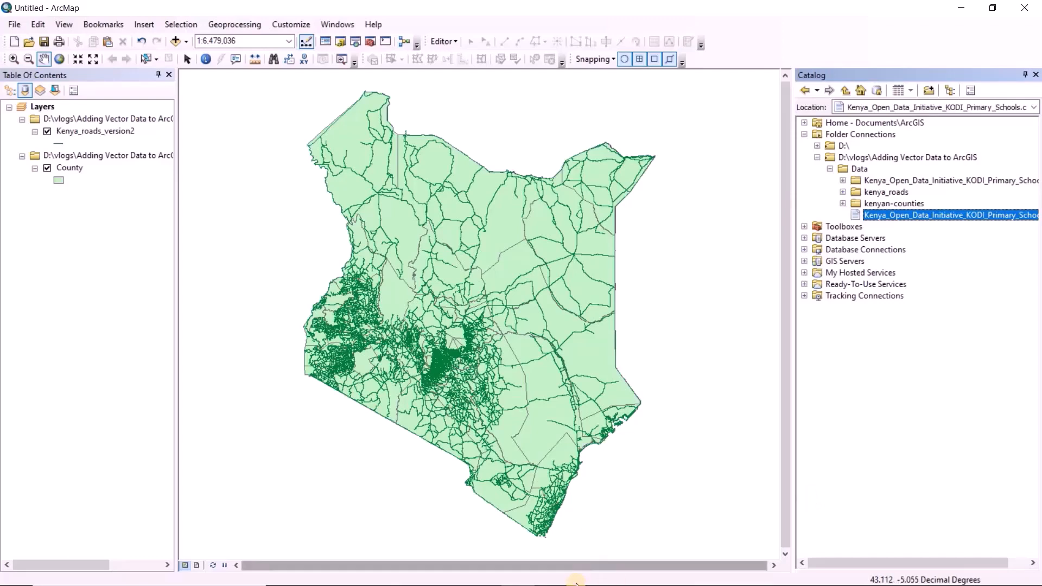
- Switch to the browser, examine the download formats of the ArcGIS Hub KODI Primary Schools dataset, and return to ArcMap
left_click(554, 577)
left_click(625, 516)
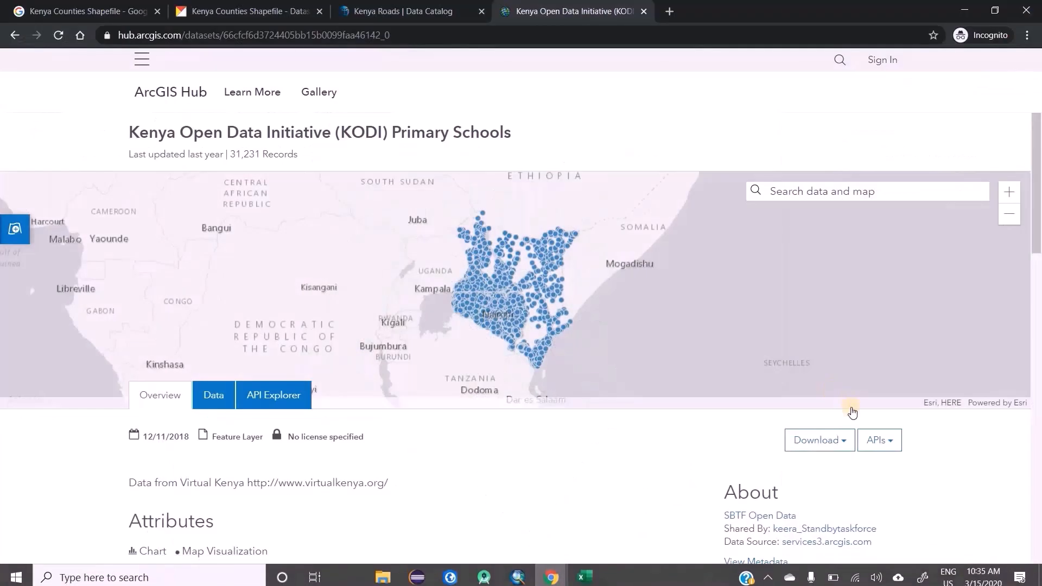
left_click(844, 441)
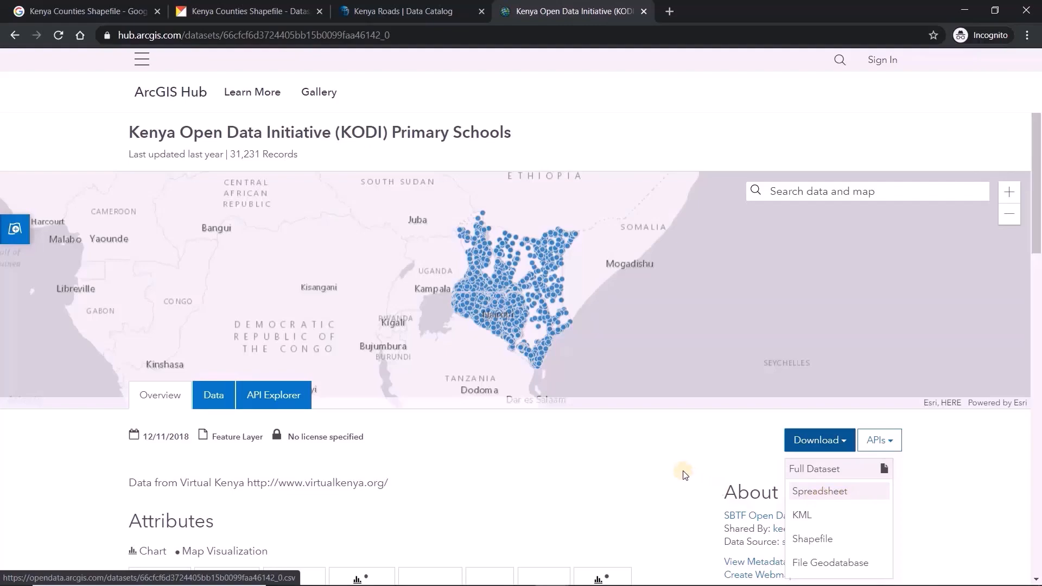
left_click(928, 126)
left_click(973, 10)
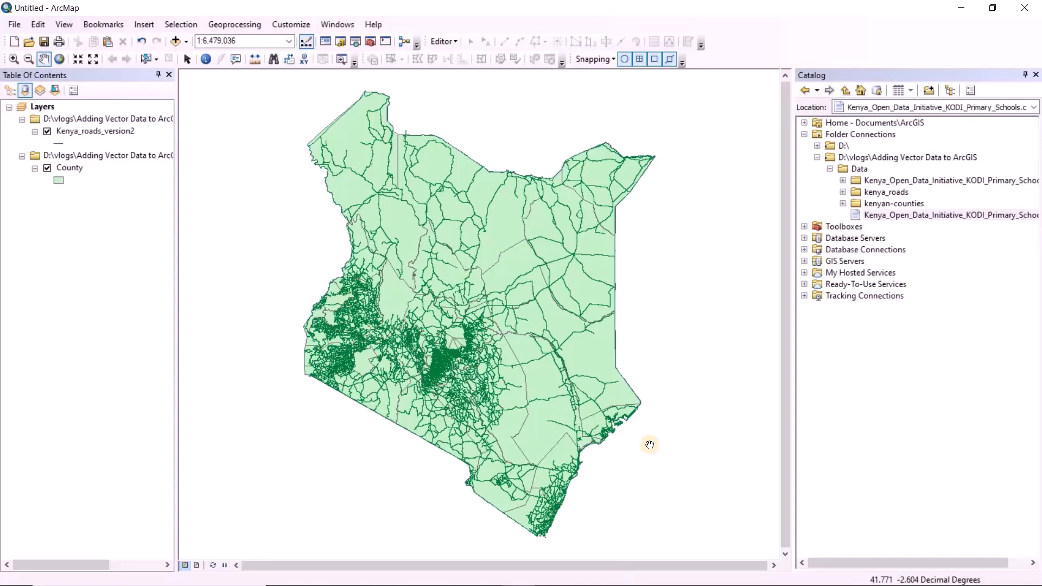
left_click(891, 215)
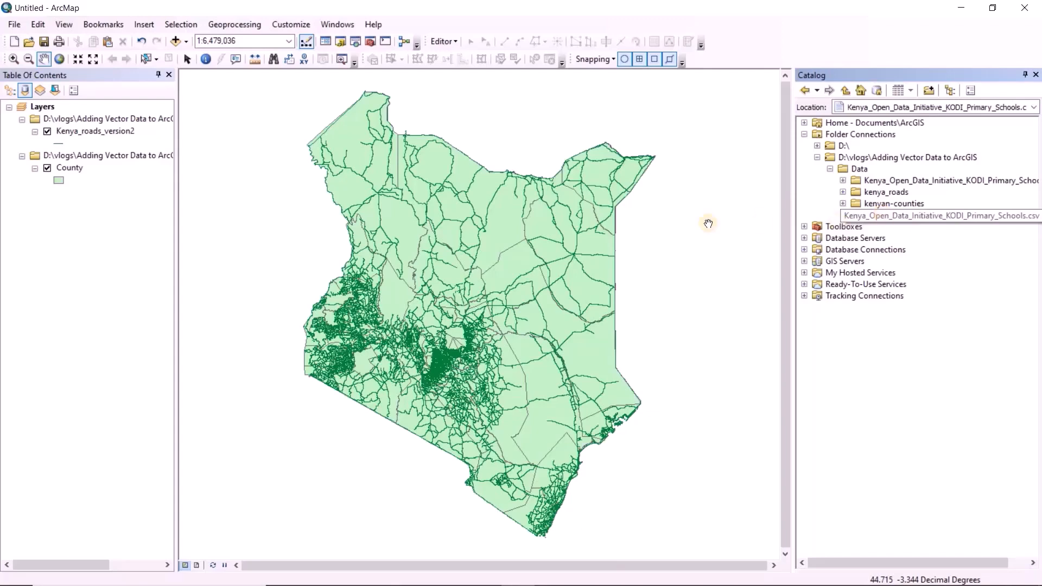
right_click(869, 213)
mouse_move(887, 264)
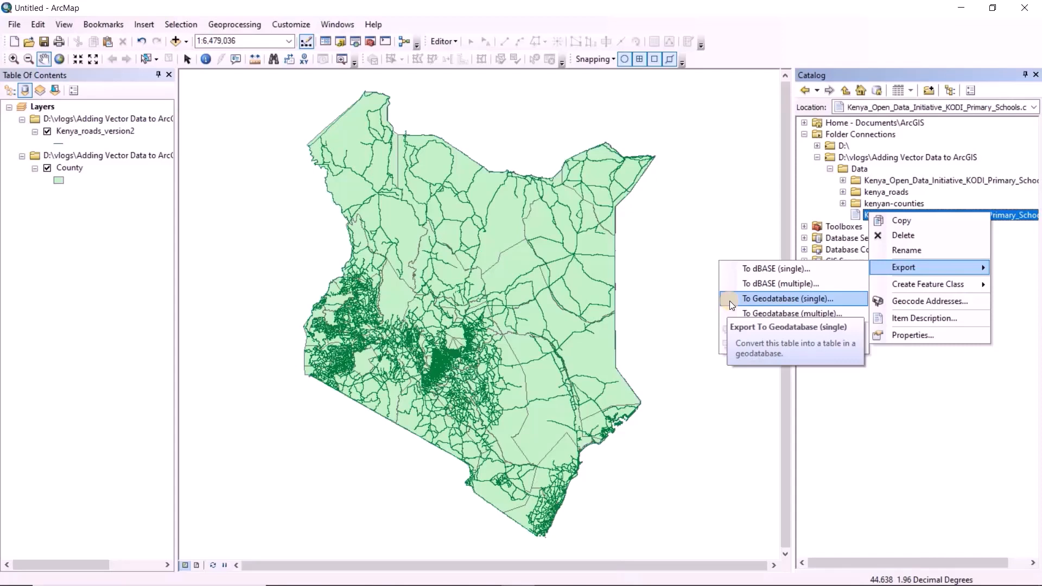
left_click(766, 298)
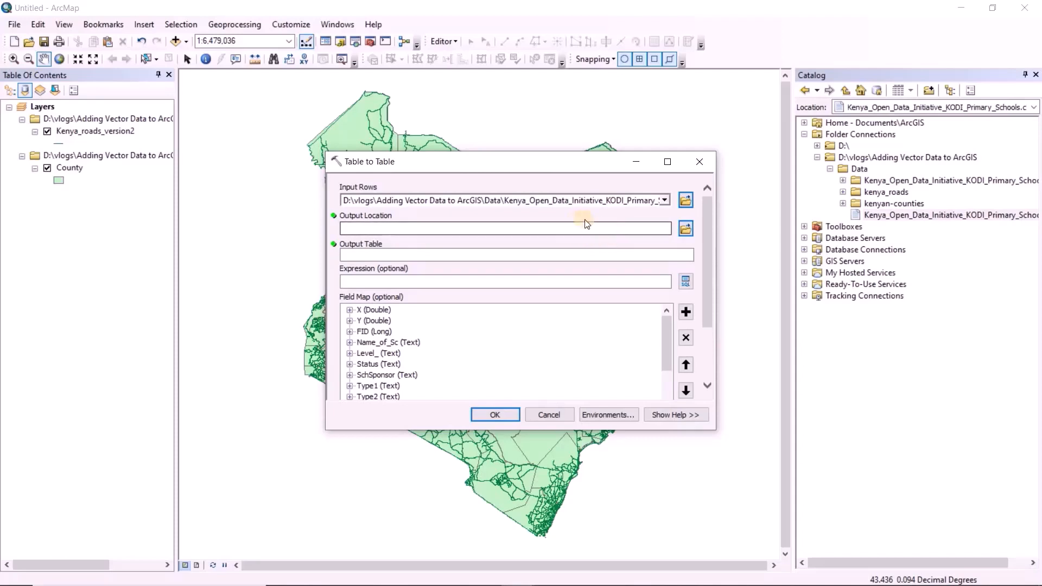
left_click(685, 229)
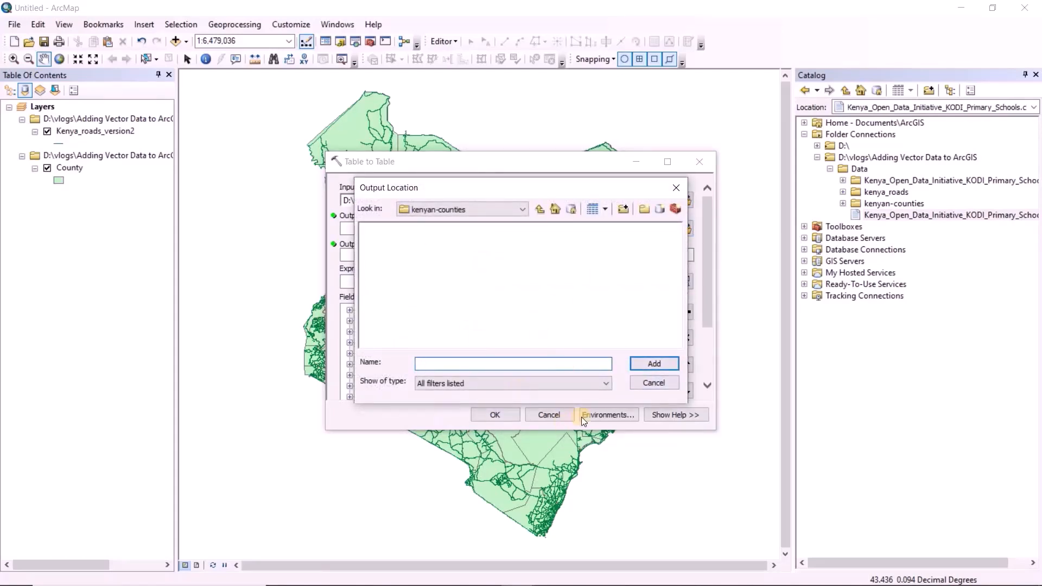
left_click(654, 383)
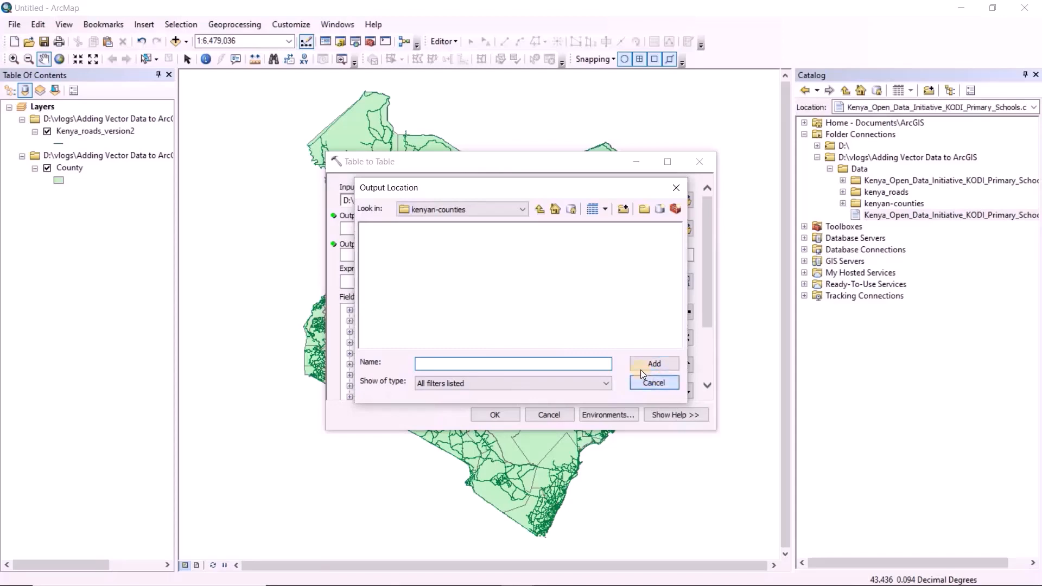
left_click(550, 415)
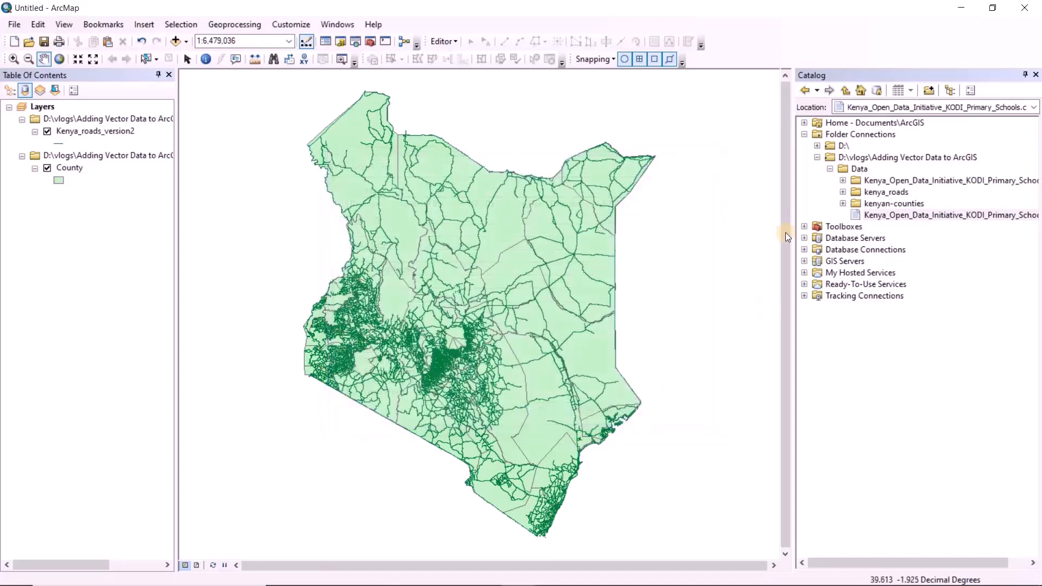
- Create a new file geodatabase in the D:\vlogs\Adding Vector Data to ArcGIS folder connection
left_click(859, 156)
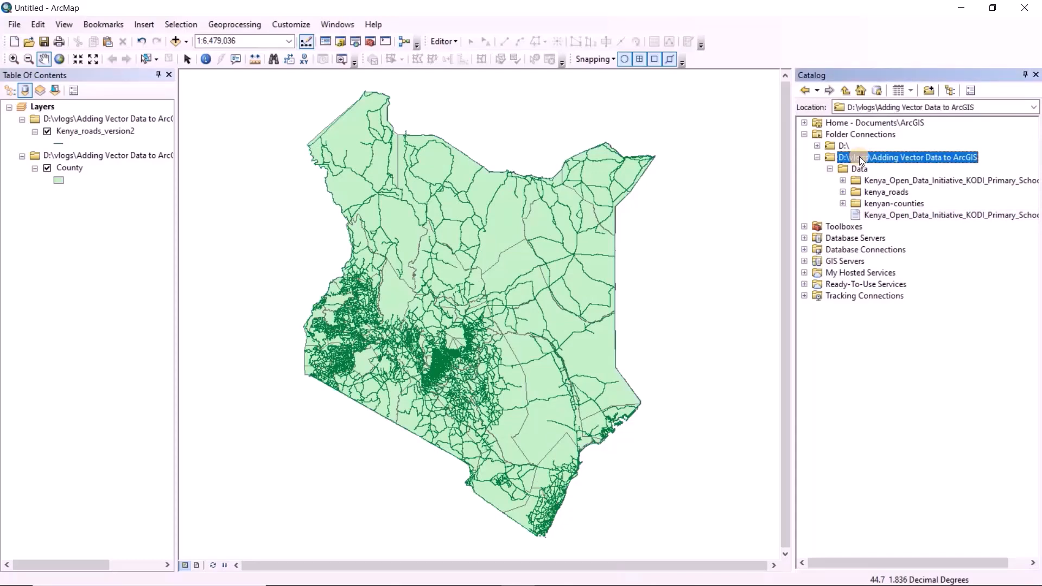
right_click(852, 155)
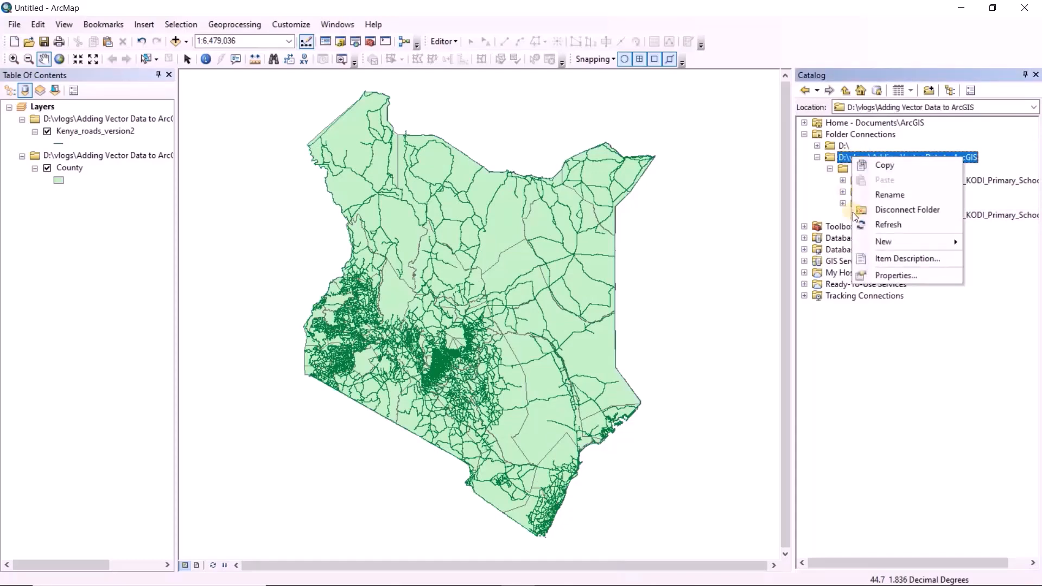
mouse_move(883, 241)
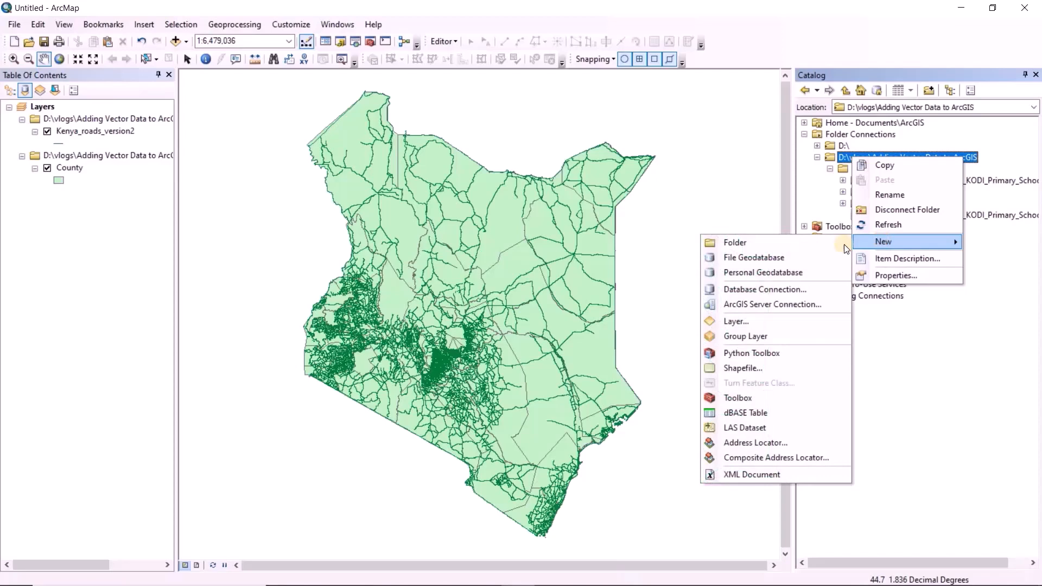
left_click(750, 255)
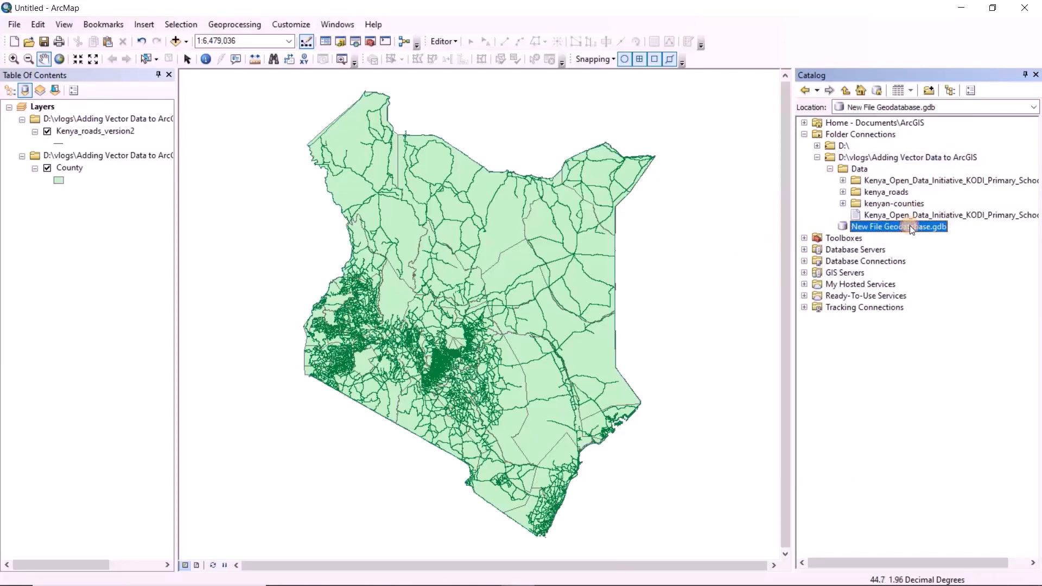
- Rename the new file geodatabase as Adding vector data to ArcMap.gdb
left_click(910, 225)
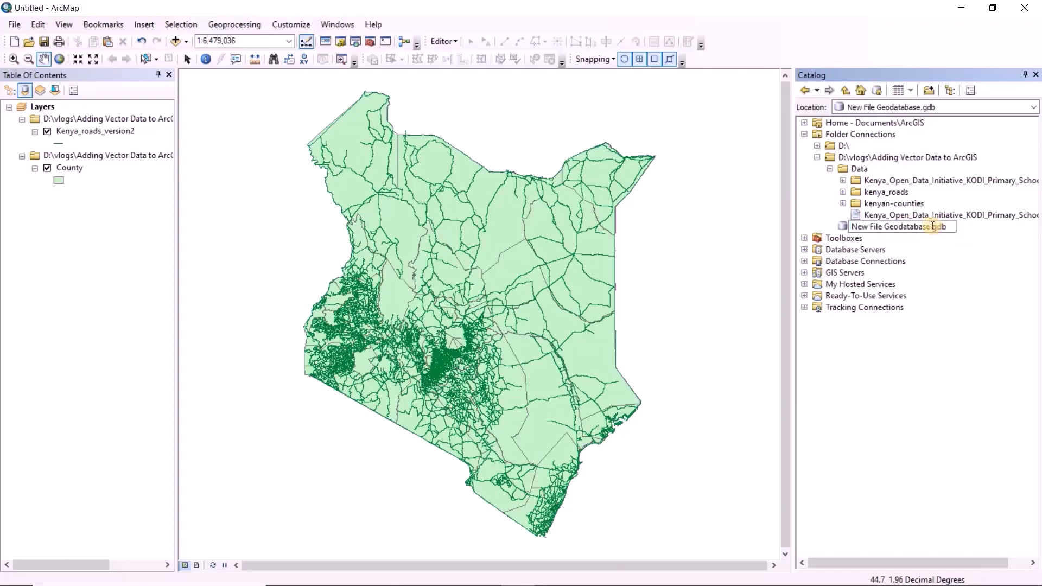
left_click_drag(930, 225, 838, 237)
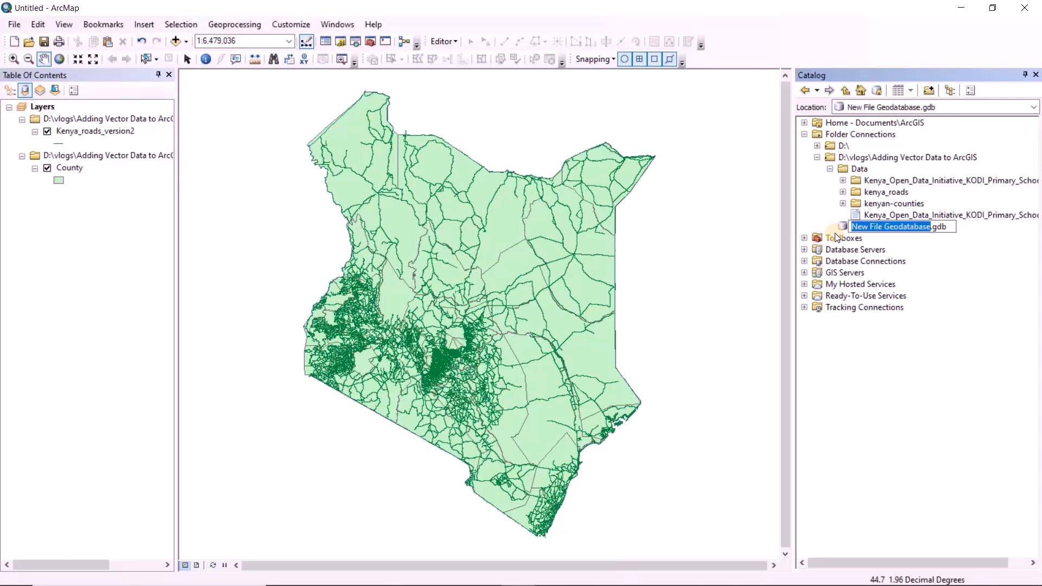
type("A")
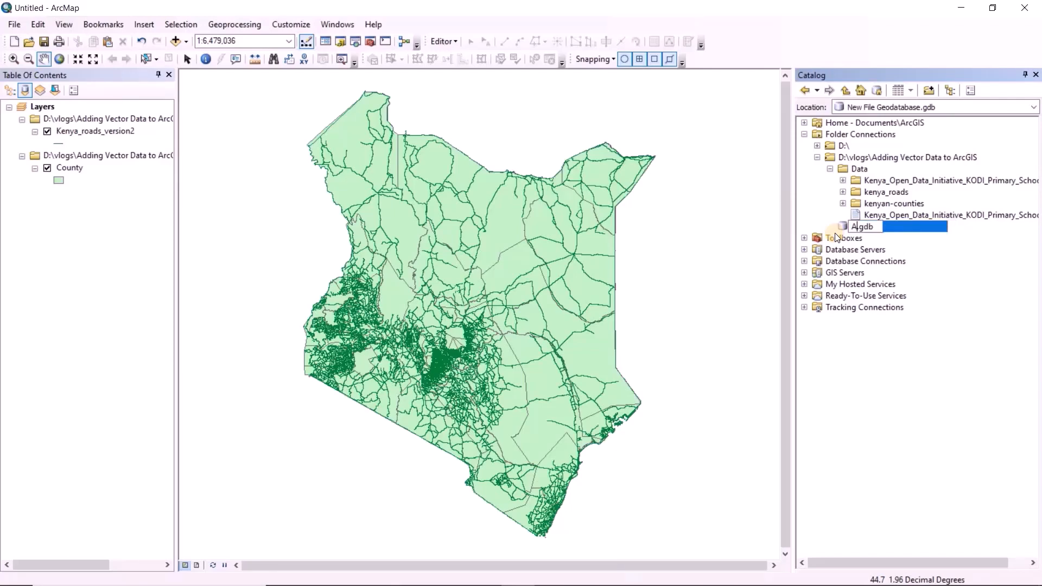
type("dding vector")
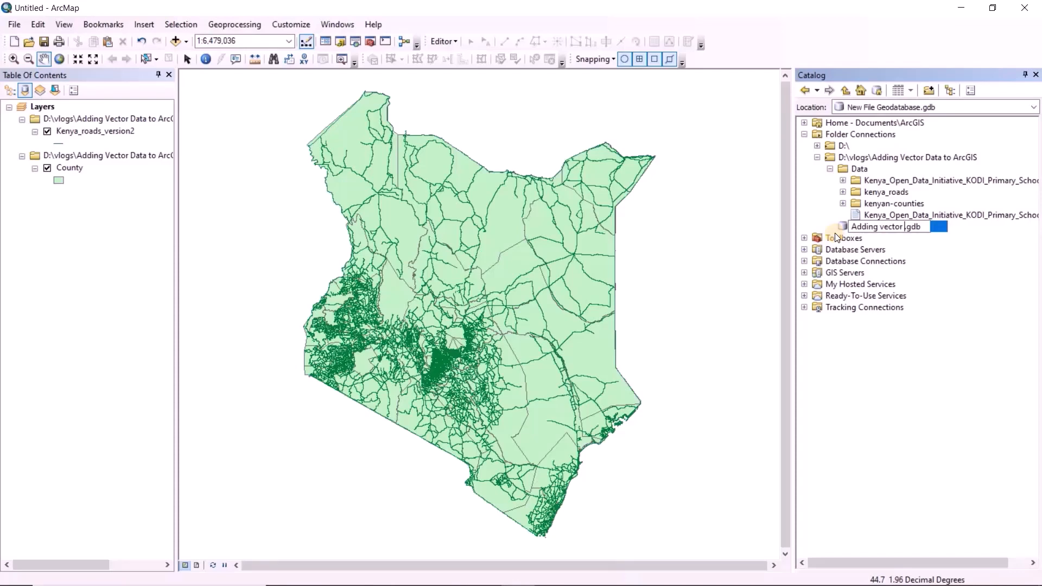
type("data to ArcMap")
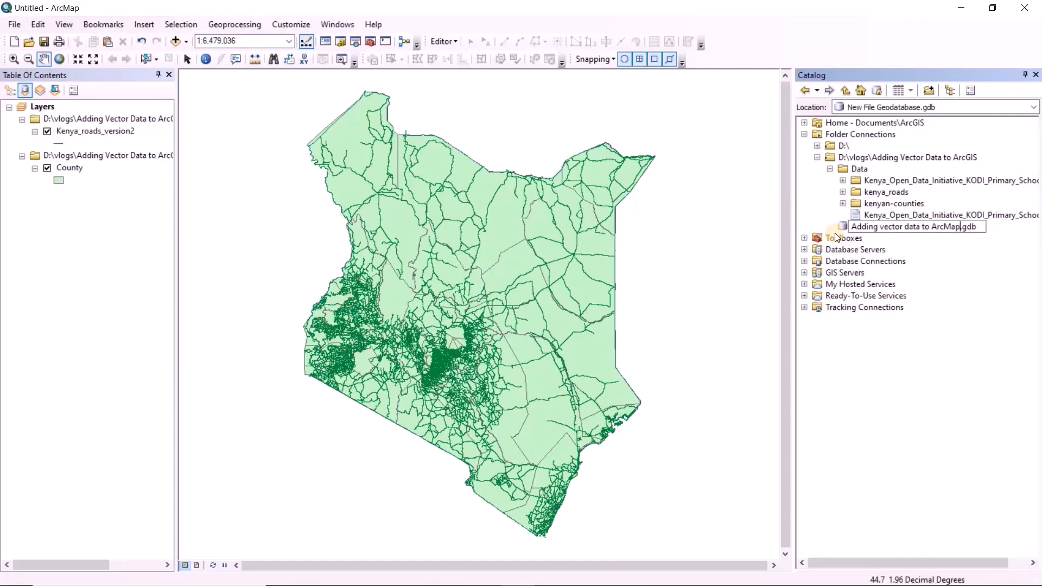
key("Return")
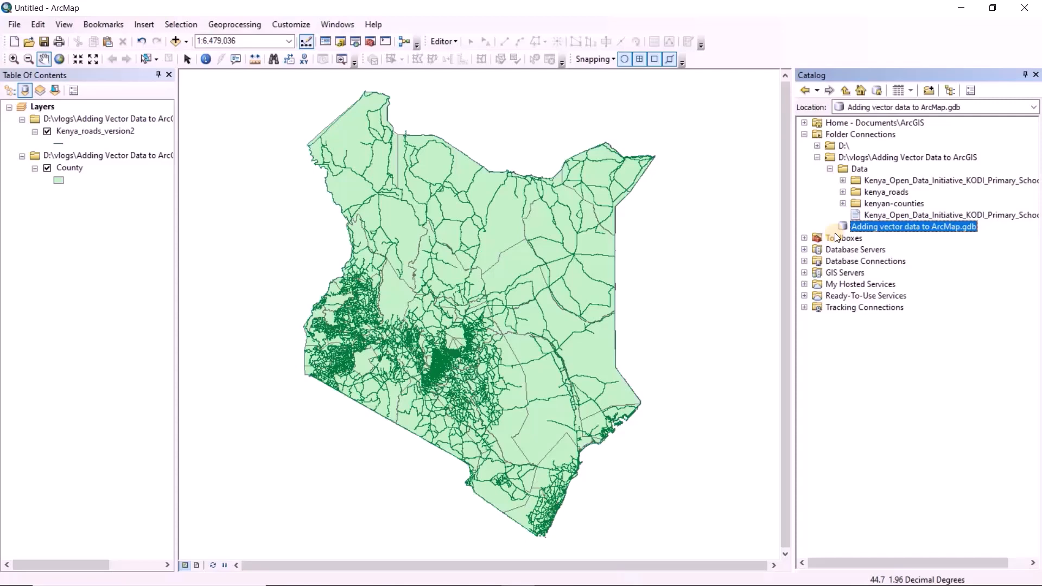
- Set up a single-table geodatabase export of the KODI Primary Schools CSV with Adding vector data to ArcMap.gdb as the output location
left_click(871, 217)
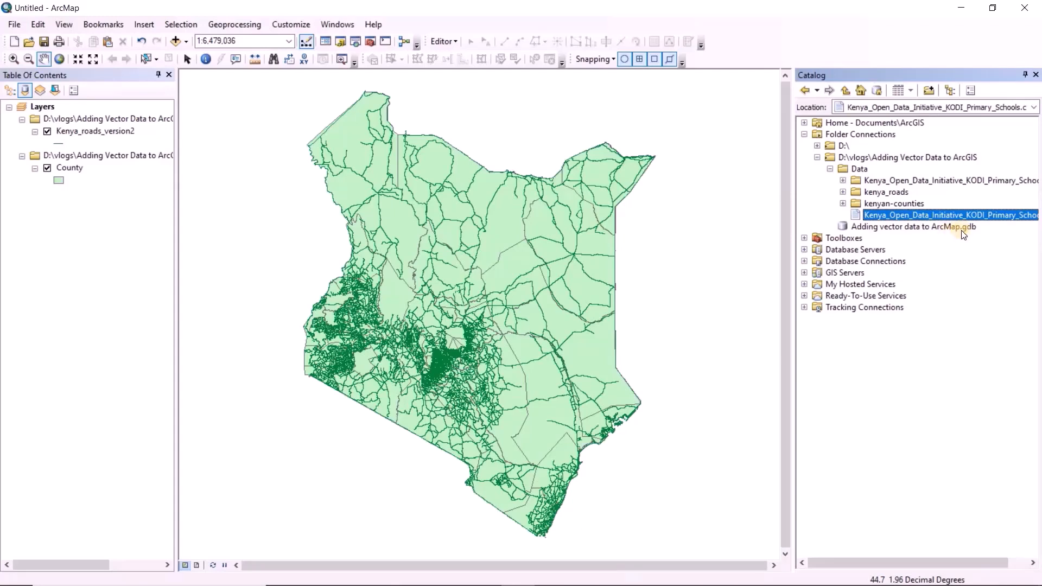
right_click(881, 218)
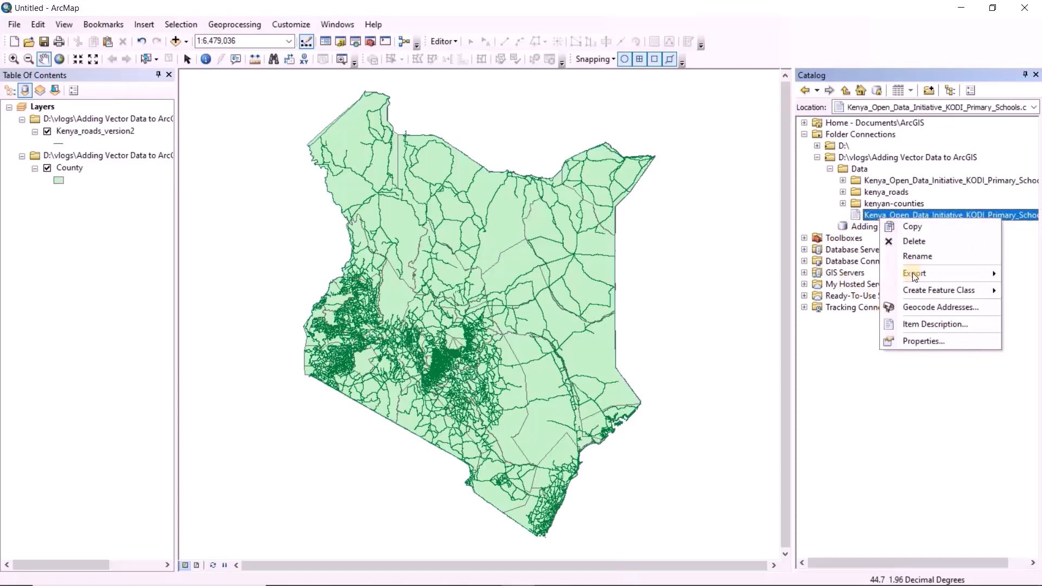
mouse_move(913, 272)
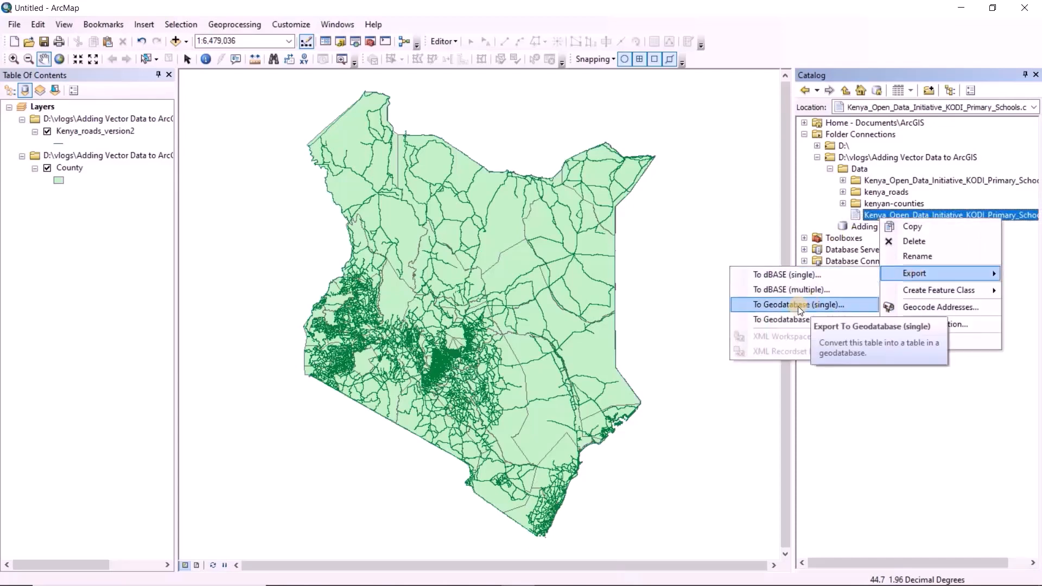
left_click(798, 305)
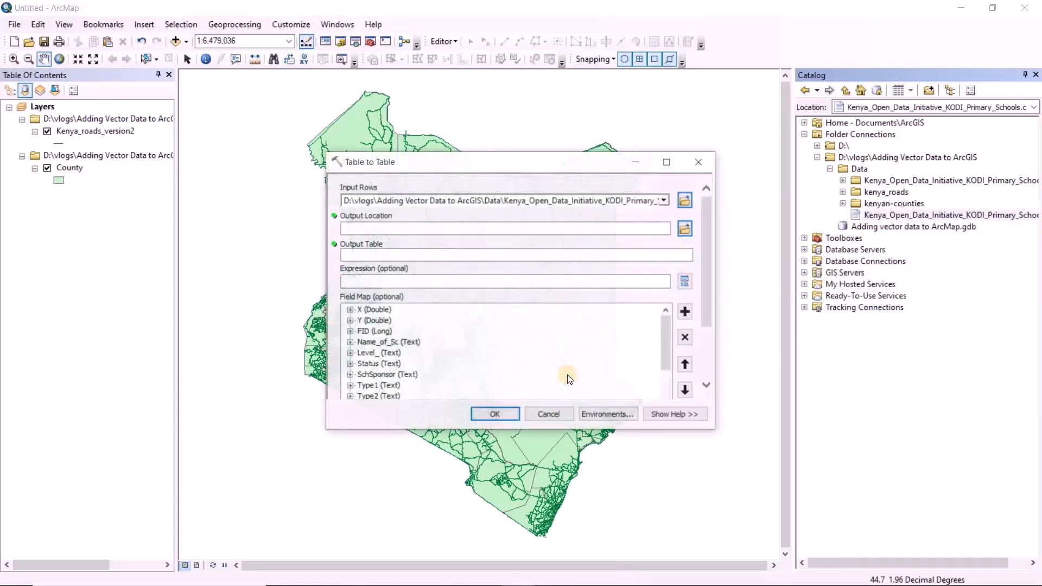
left_click(684, 228)
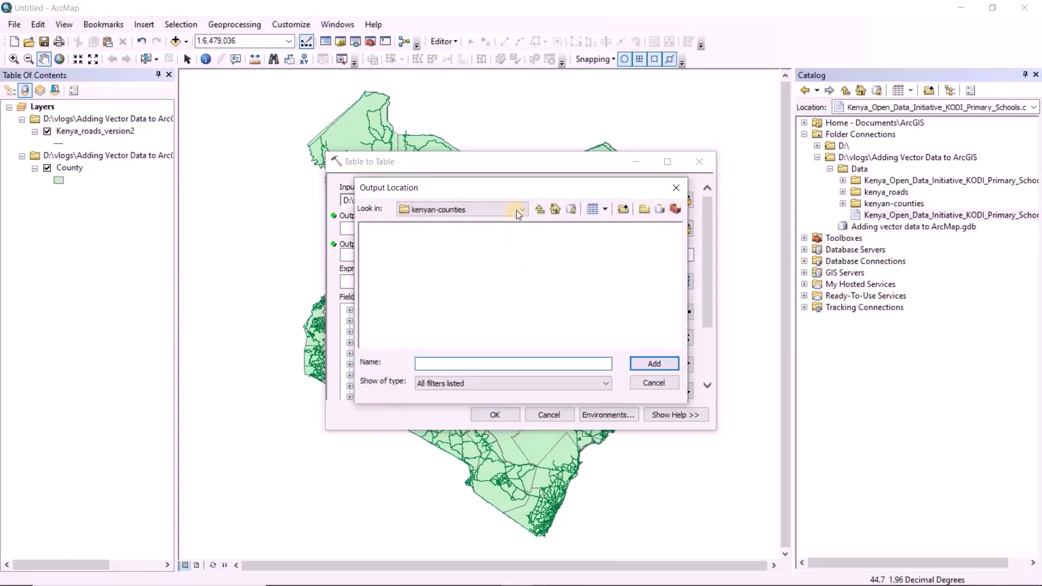
left_click(516, 209)
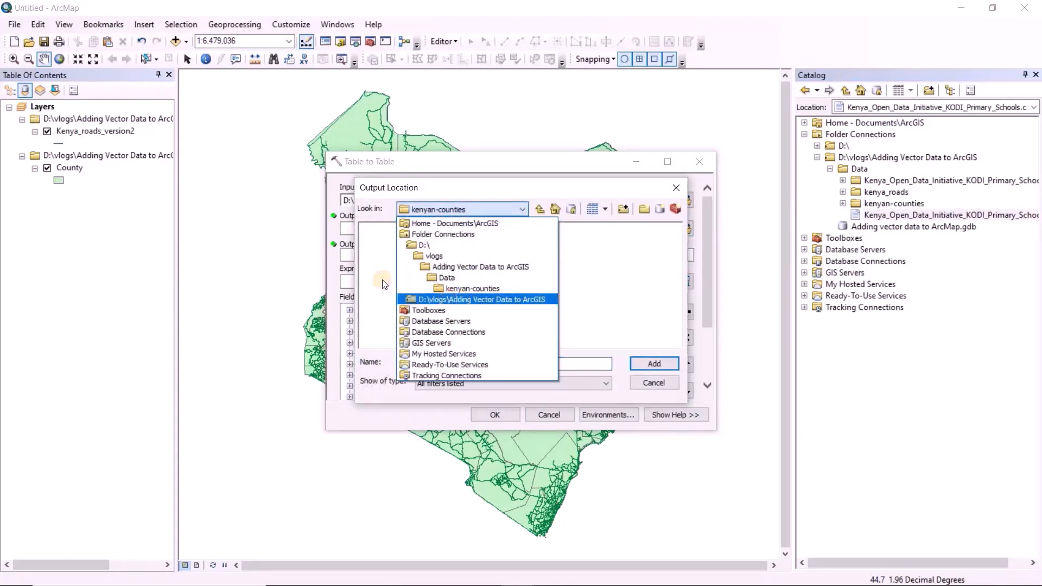
left_click(460, 298)
left_click(406, 240)
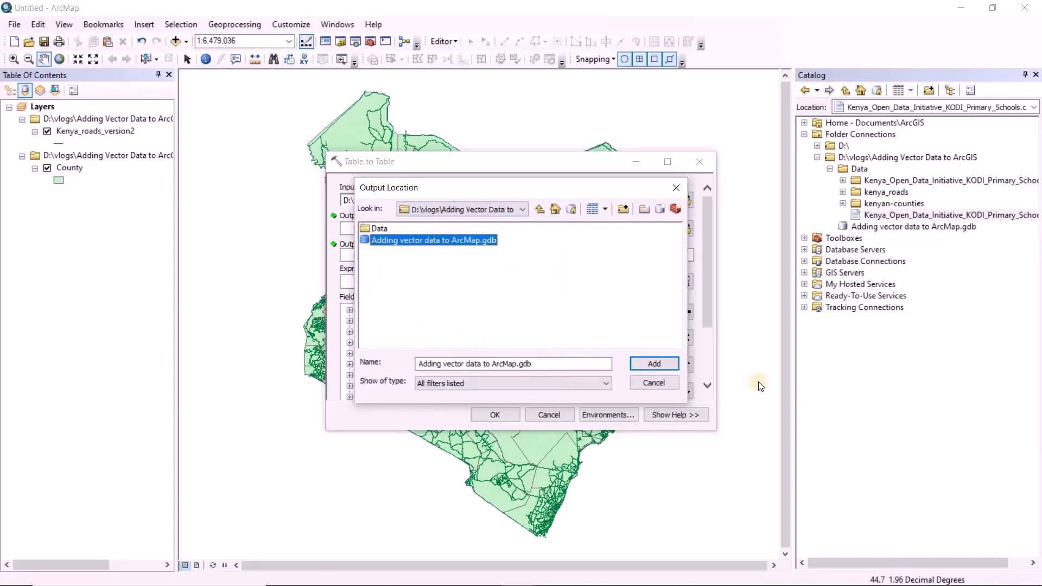
left_click(651, 363)
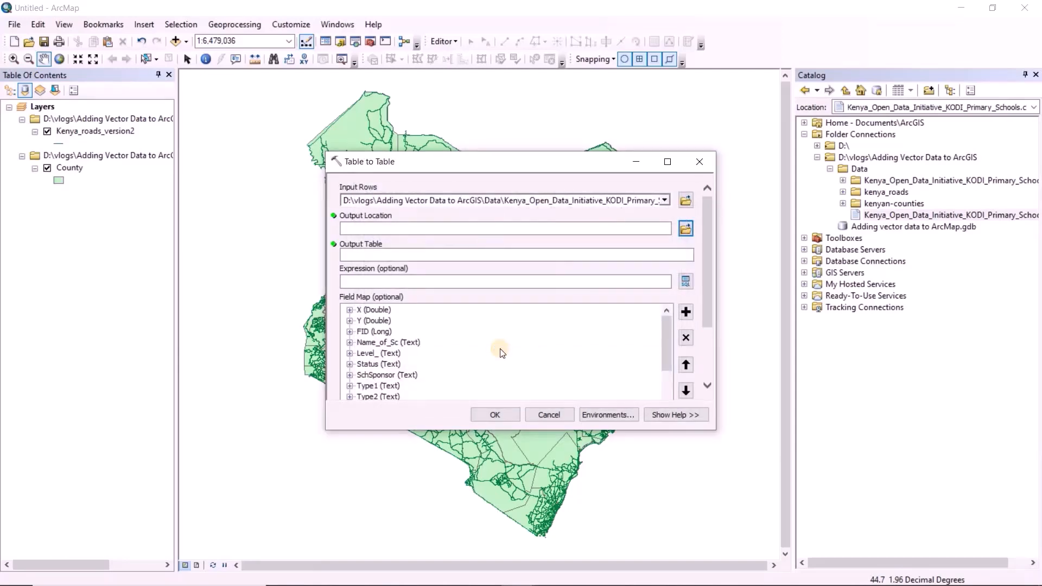
- Name the output table Schools_in_Kenya and run the Table to Table conversion
left_click(524, 256)
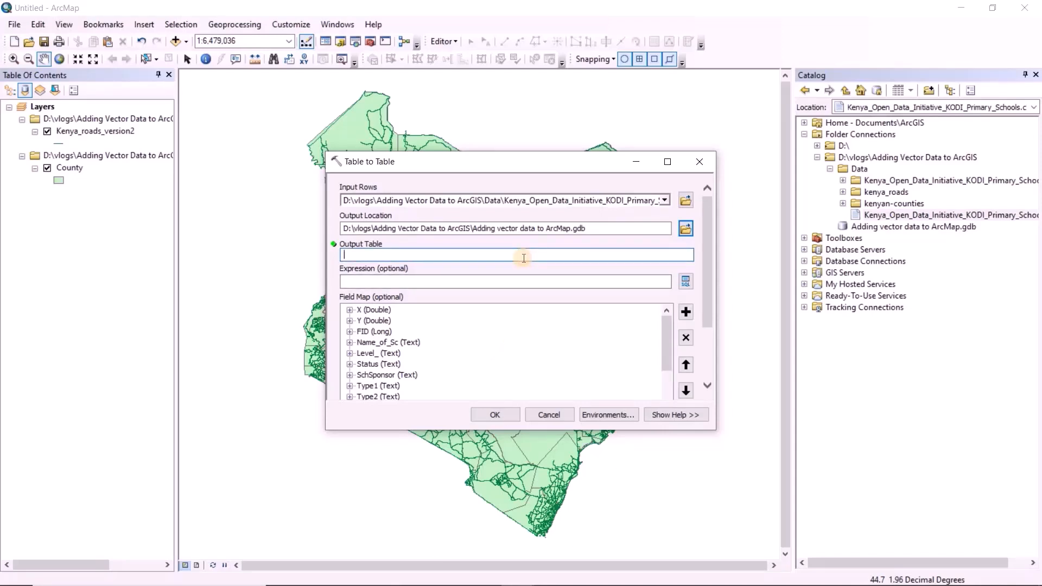
type("Schools_in_Kenya")
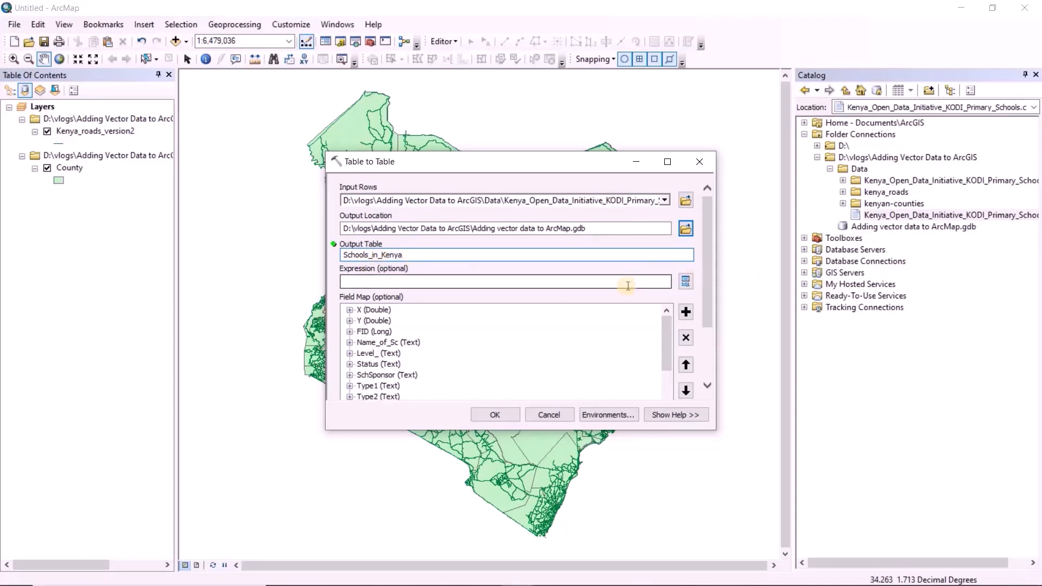
left_click(495, 415)
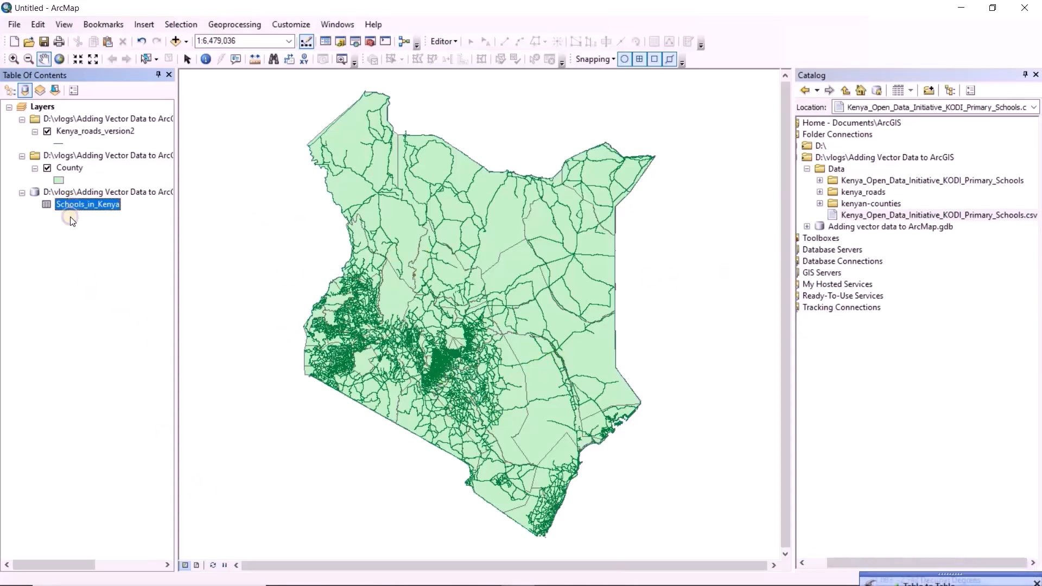
- Open the Schools_in_Kenya table, examine its records and coordinate fields, and close it
right_click(79, 204)
left_click(97, 212)
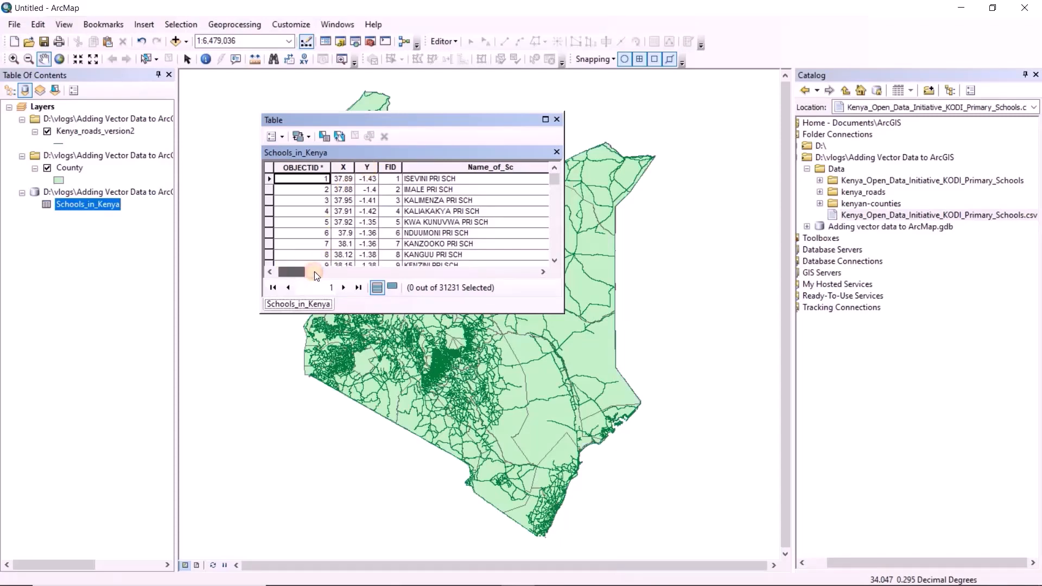
left_click_drag(314, 276, 285, 284)
left_click(558, 120)
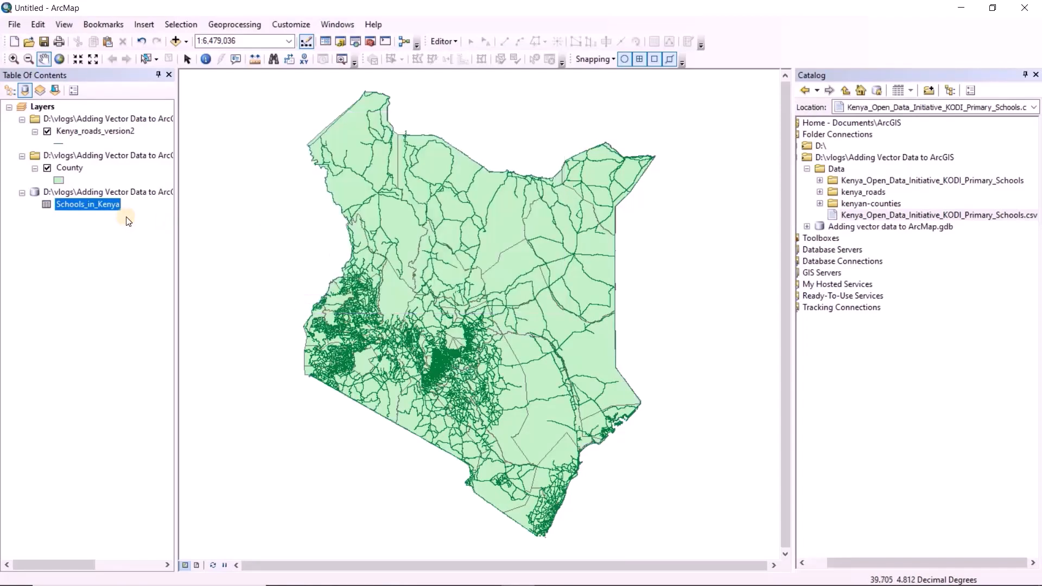
- Display the Schools_in_Kenya table as XY data on the map, using X and Y as coordinate fields and the GCS_WGS_1984 coordinate system
right_click(83, 199)
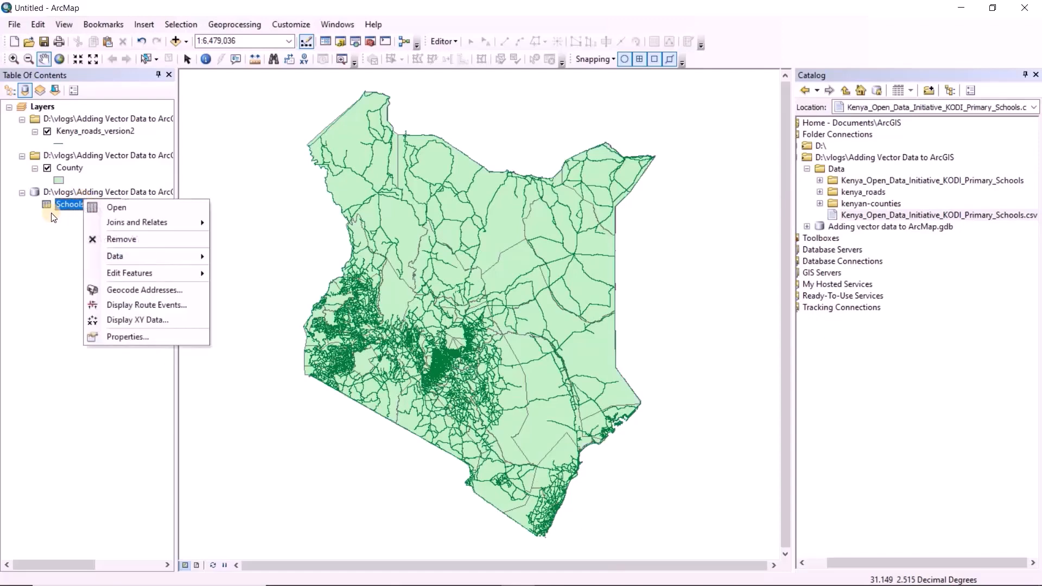
left_click(130, 320)
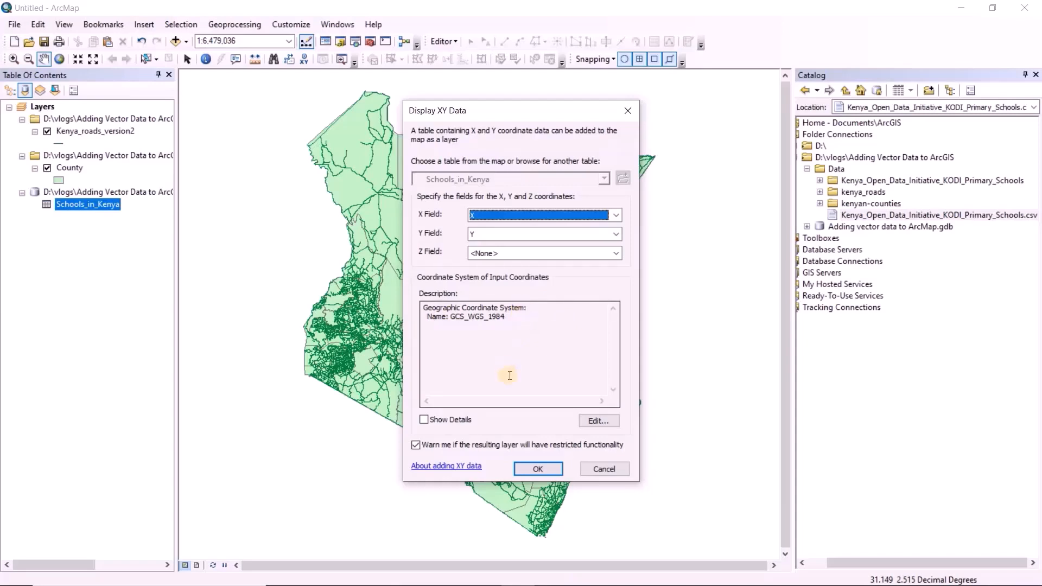
left_click(532, 468)
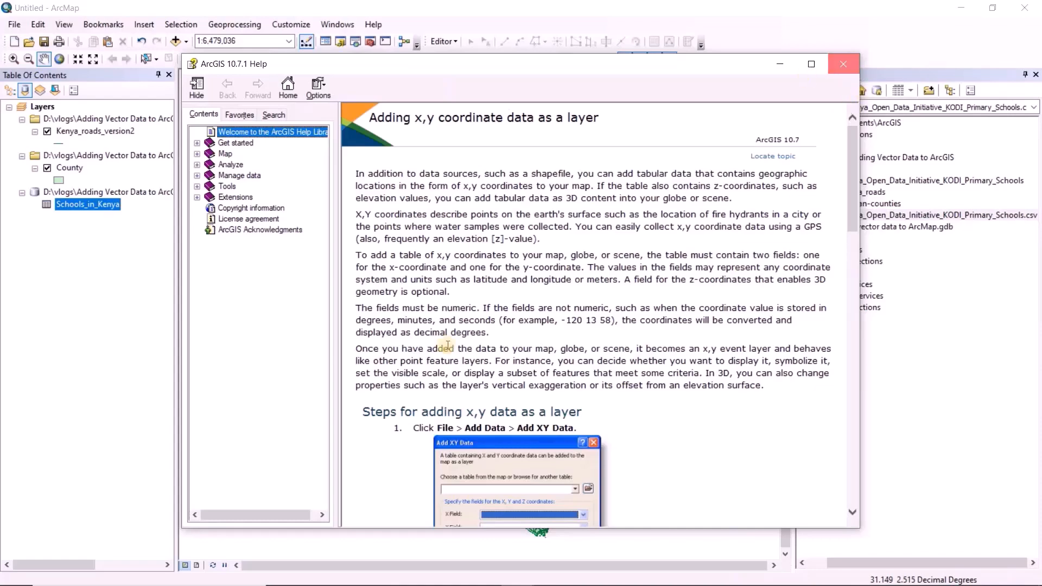
left_click(844, 63)
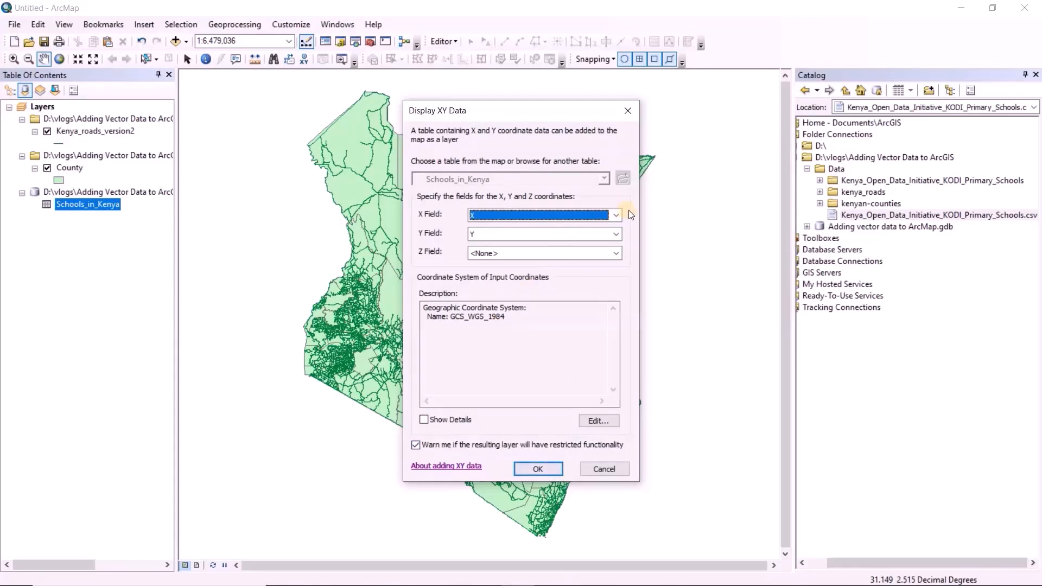
left_click(616, 215)
left_click(617, 236)
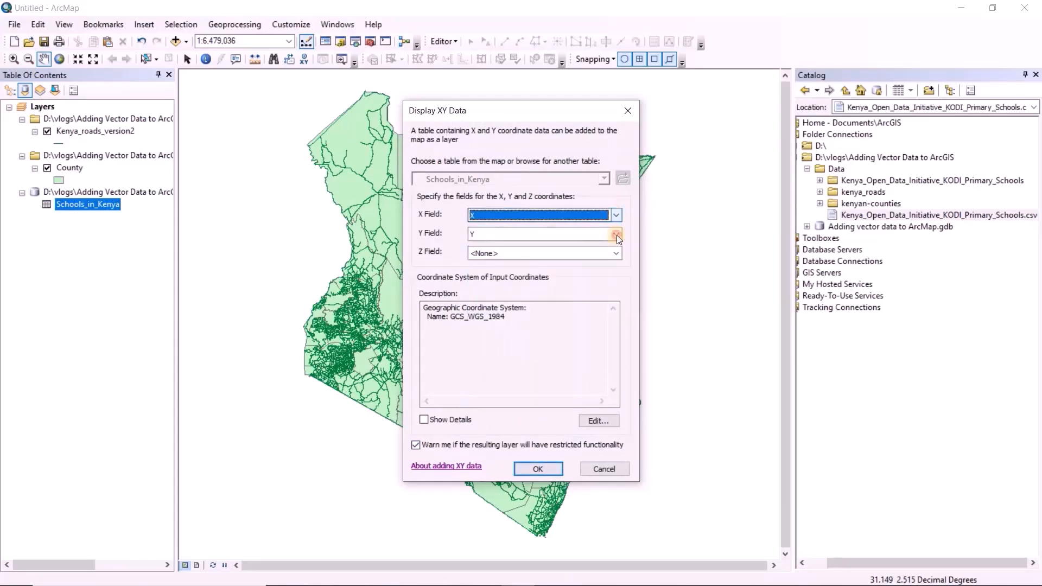
left_click(622, 288)
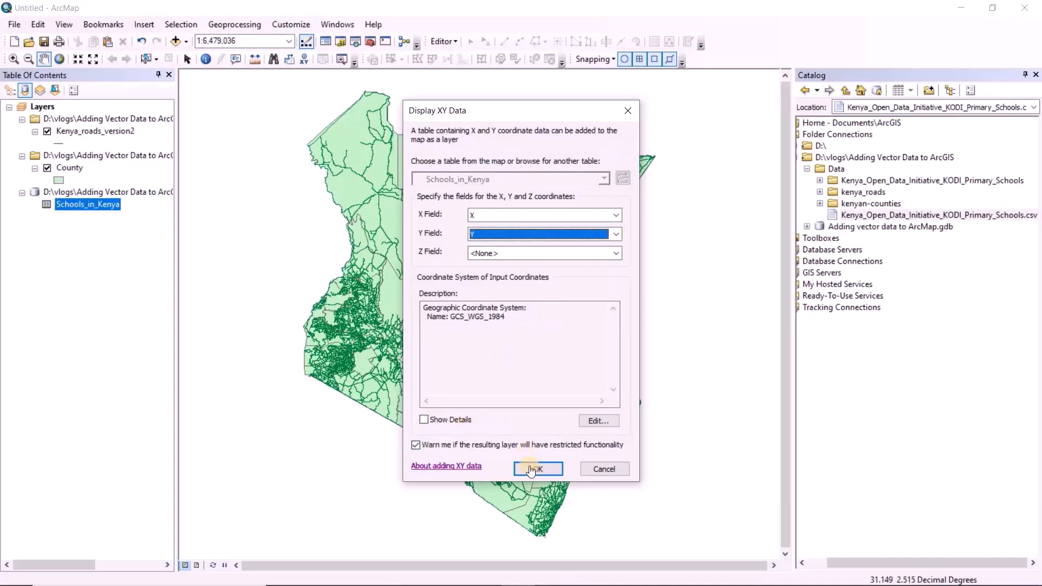
left_click(439, 446)
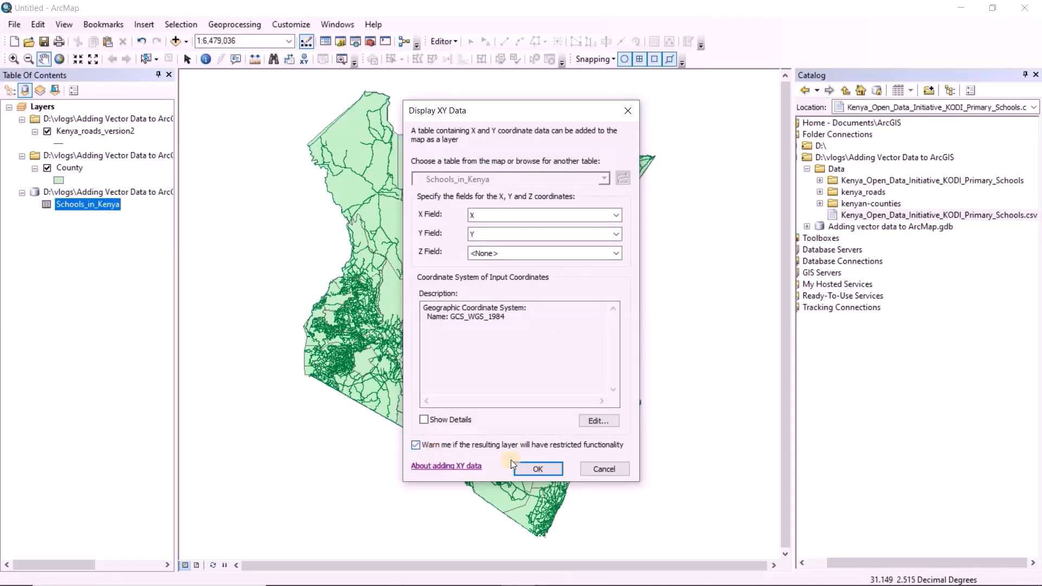
left_click(548, 464)
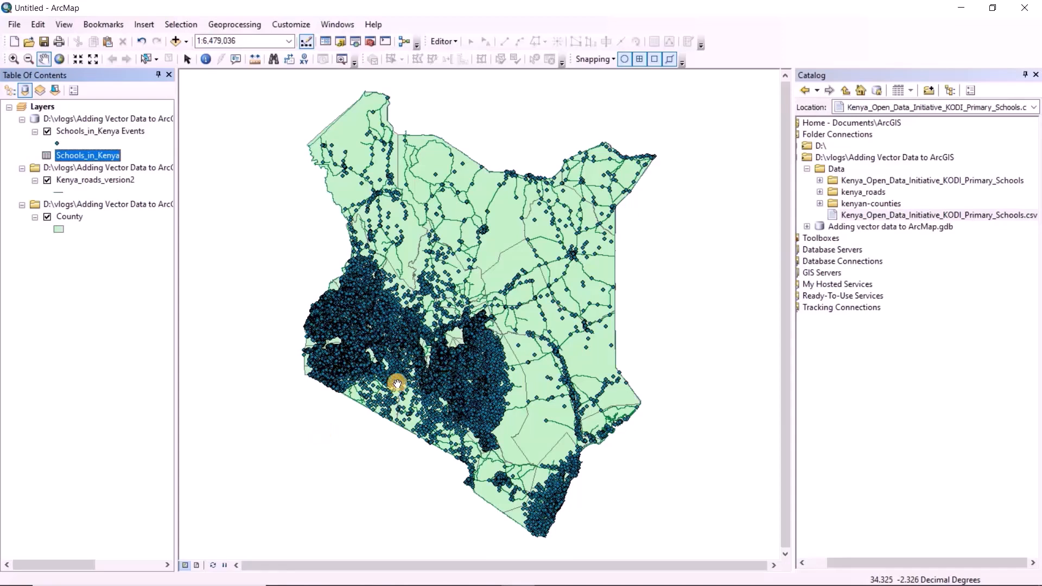
- List the map layers by drawing order and expand Adding vector data to ArcMap.gdb in the Catalog to check its contents
left_click(9, 90)
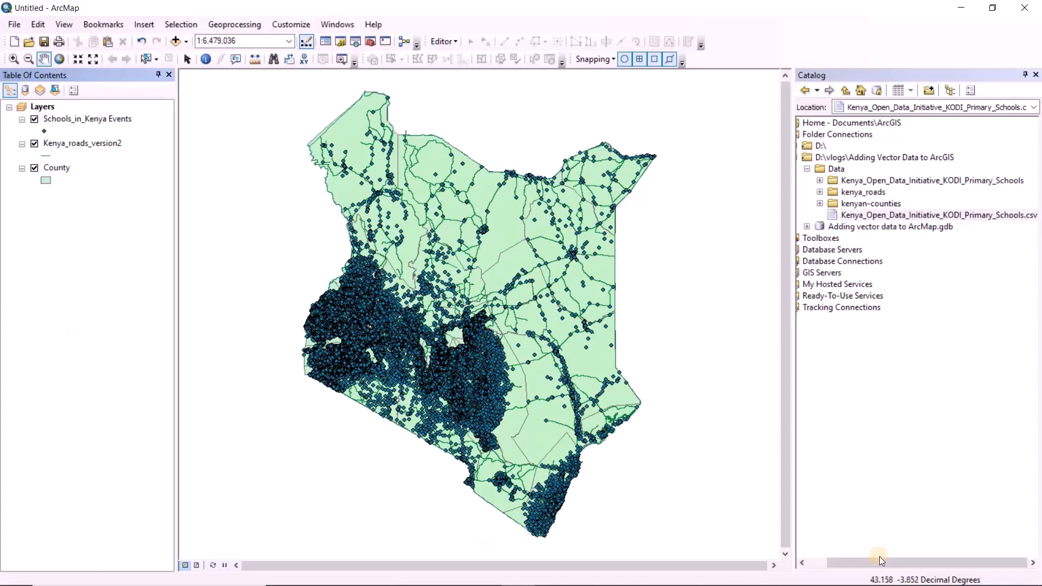
left_click_drag(880, 565, 811, 566)
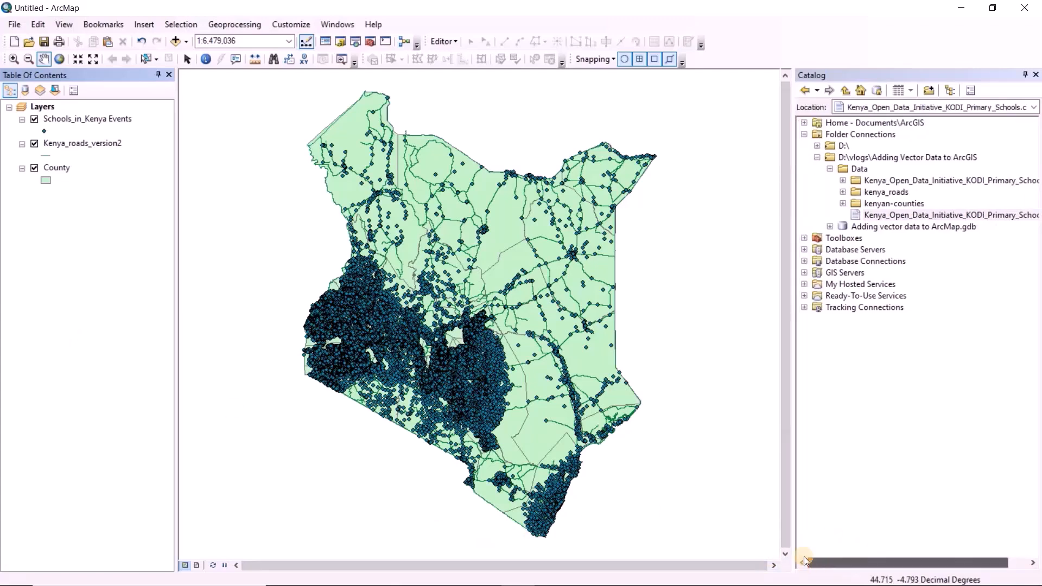
left_click(829, 227)
left_click(855, 227)
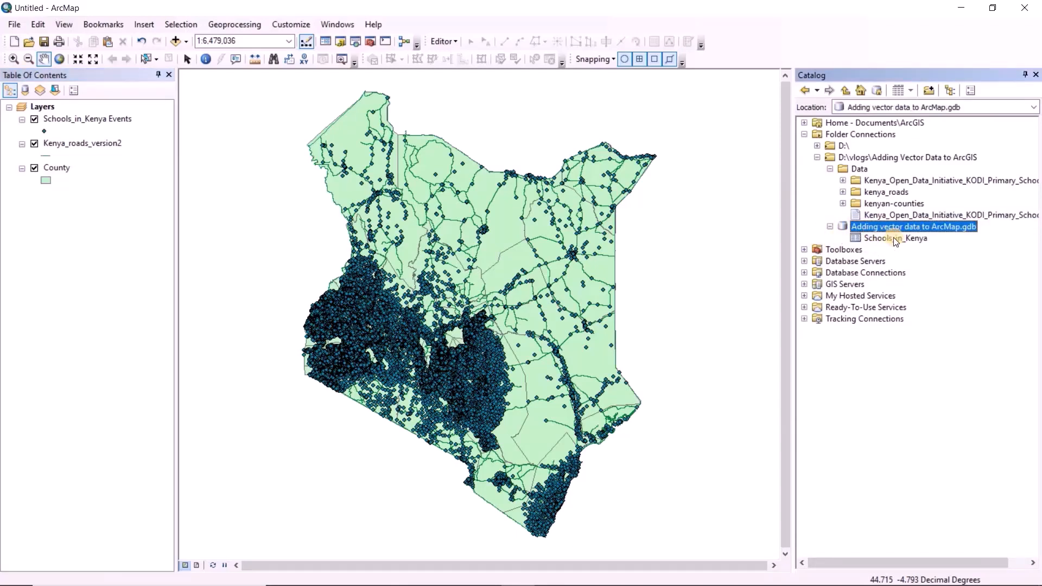
- Start exporting the Schools_in_Kenya Events layer's data and set the output location to the D:\vlogs\Adding Vector Data to ArcGIS folder
left_click(52, 122)
right_click(52, 121)
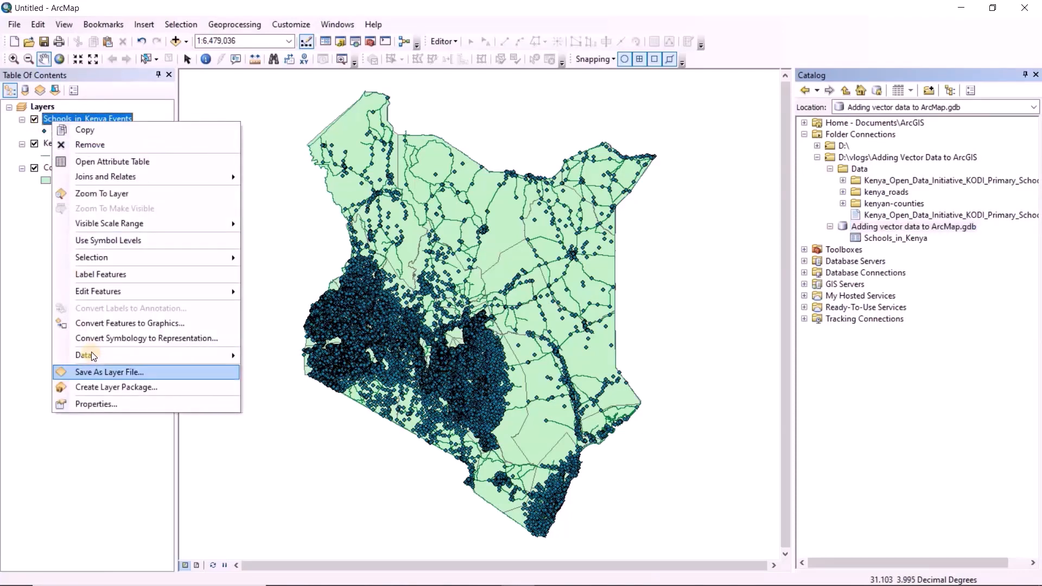
mouse_move(92, 356)
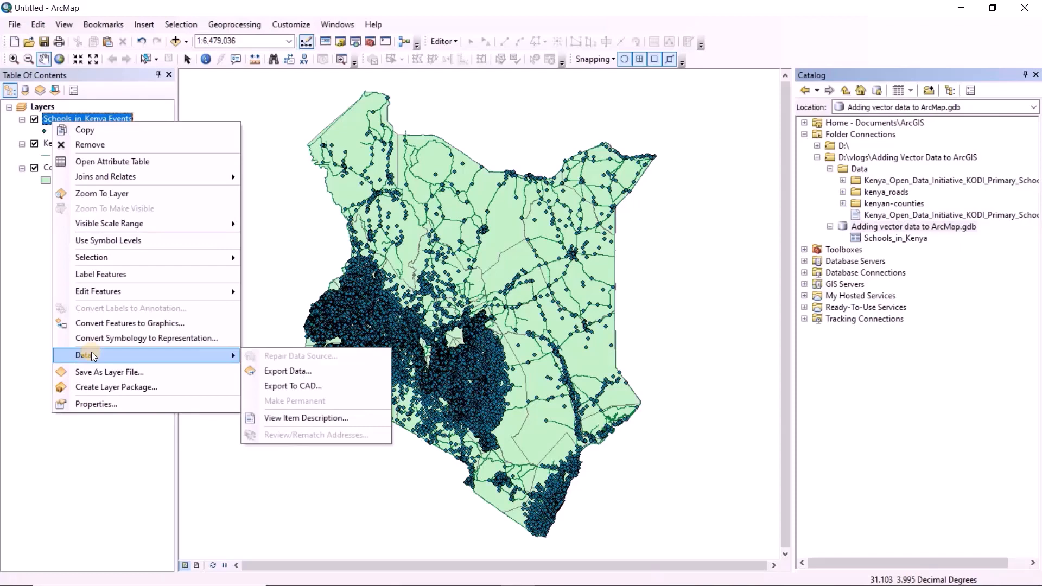
left_click(281, 373)
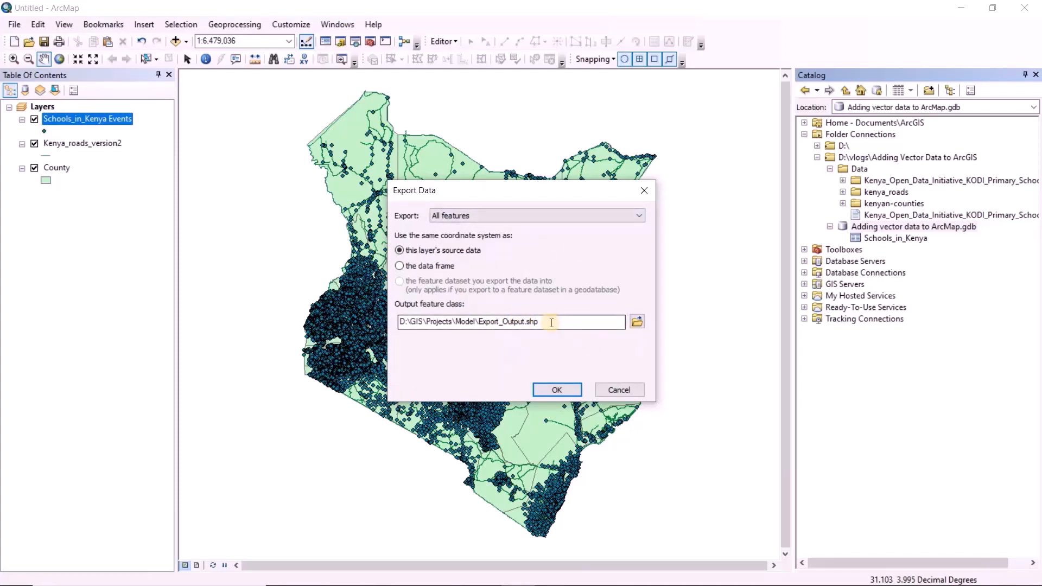
left_click(636, 324)
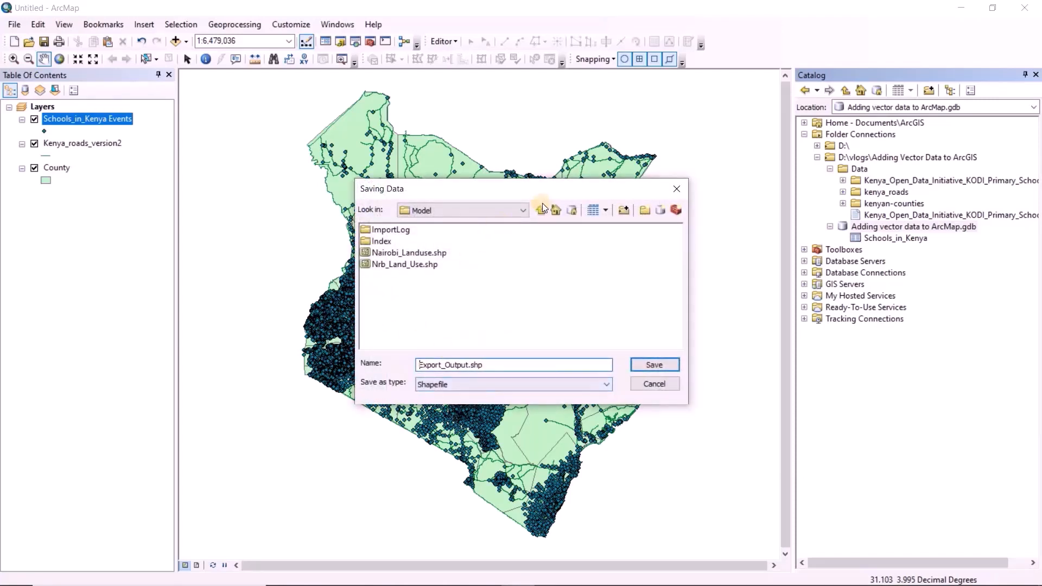
left_click(514, 211)
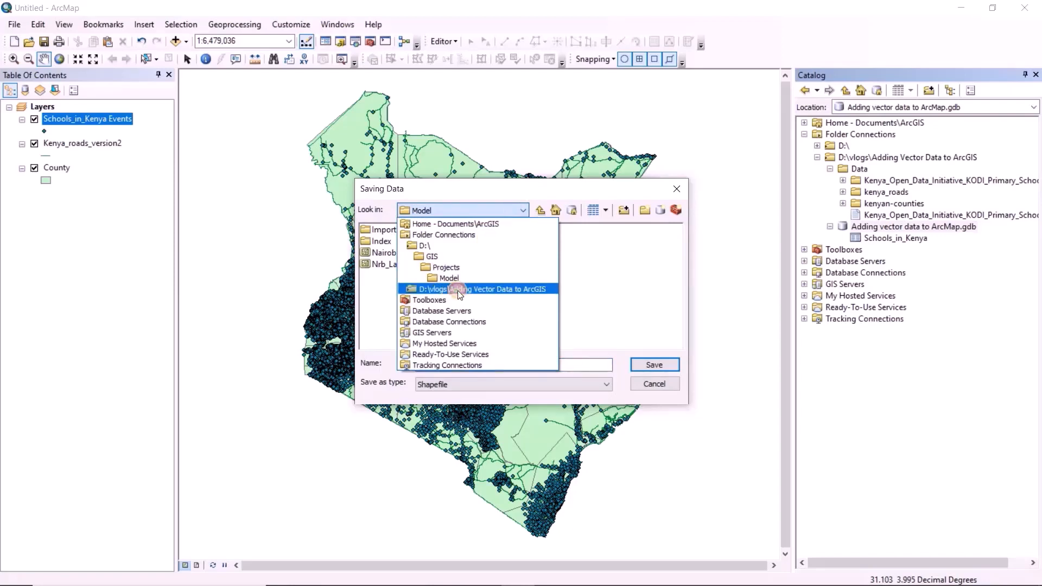
left_click(458, 290)
left_click(368, 230)
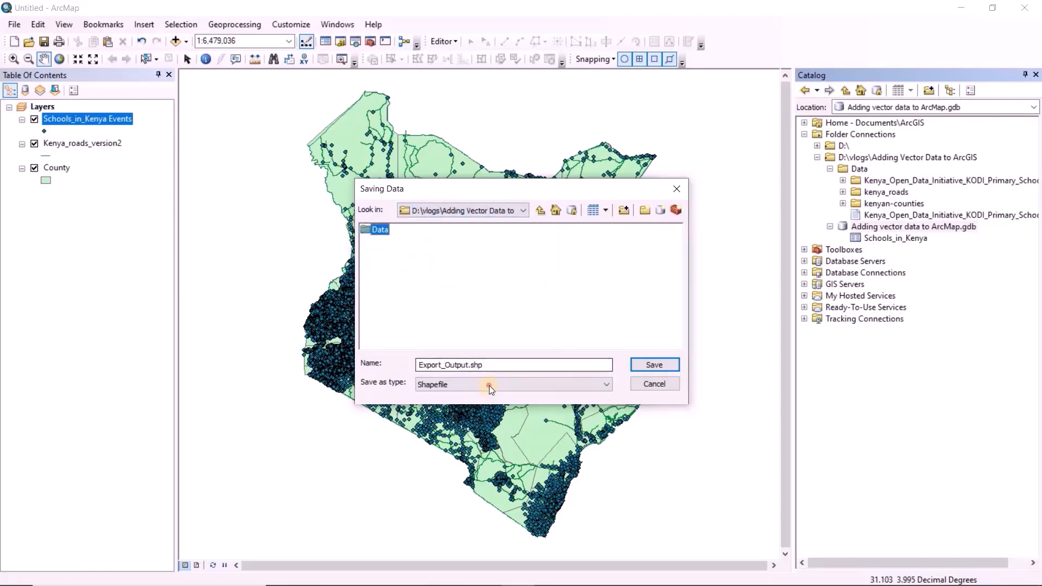
- Set the output type to File and Personal Geodatabase feature classes and open Adding vector data to ArcMap.gdb as the destination
left_click(490, 389)
left_click(480, 396)
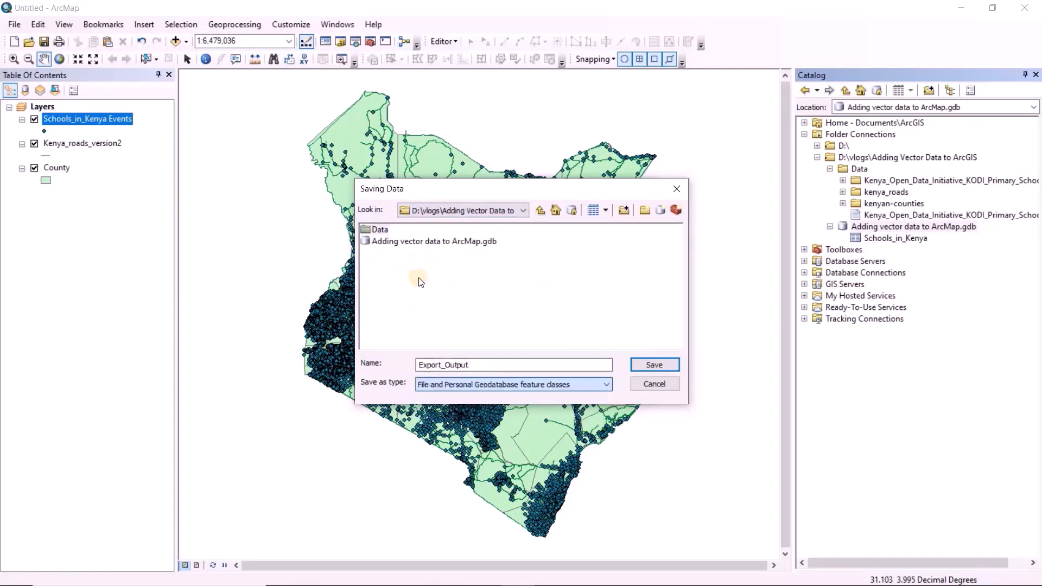
left_click(429, 241)
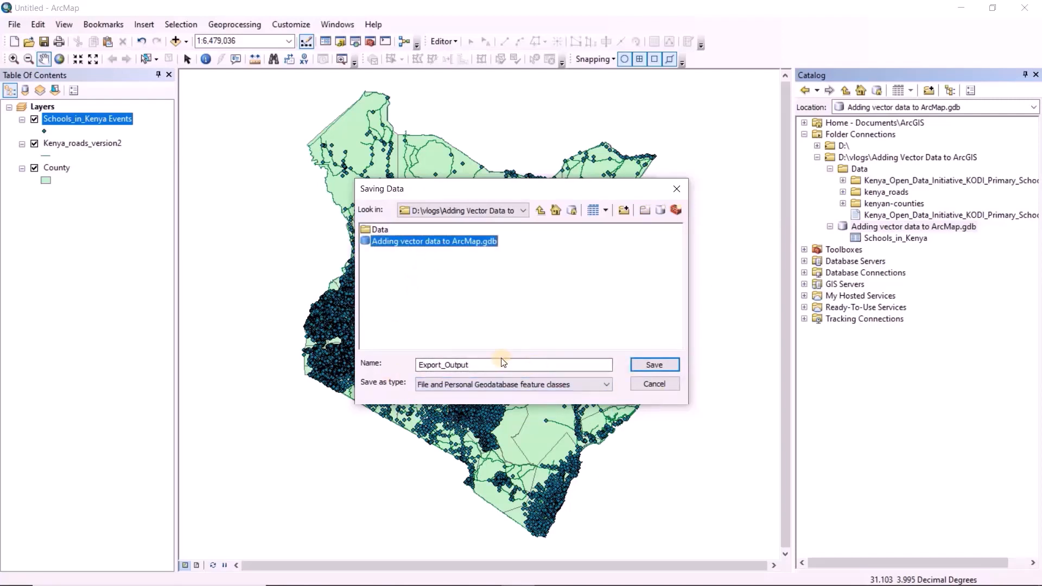
left_click(479, 365)
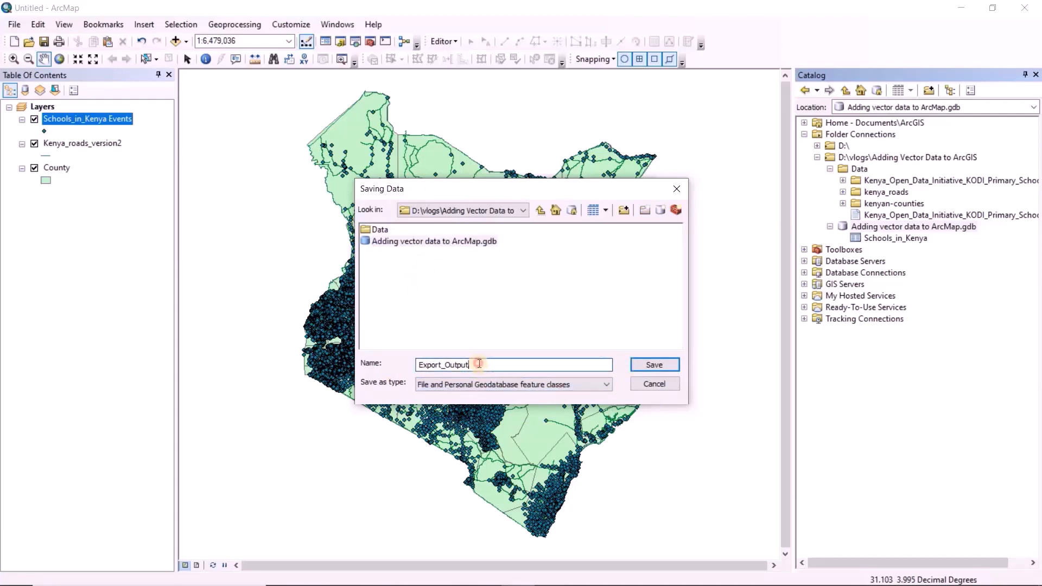
left_click_drag(479, 364, 413, 366)
double_click(425, 243)
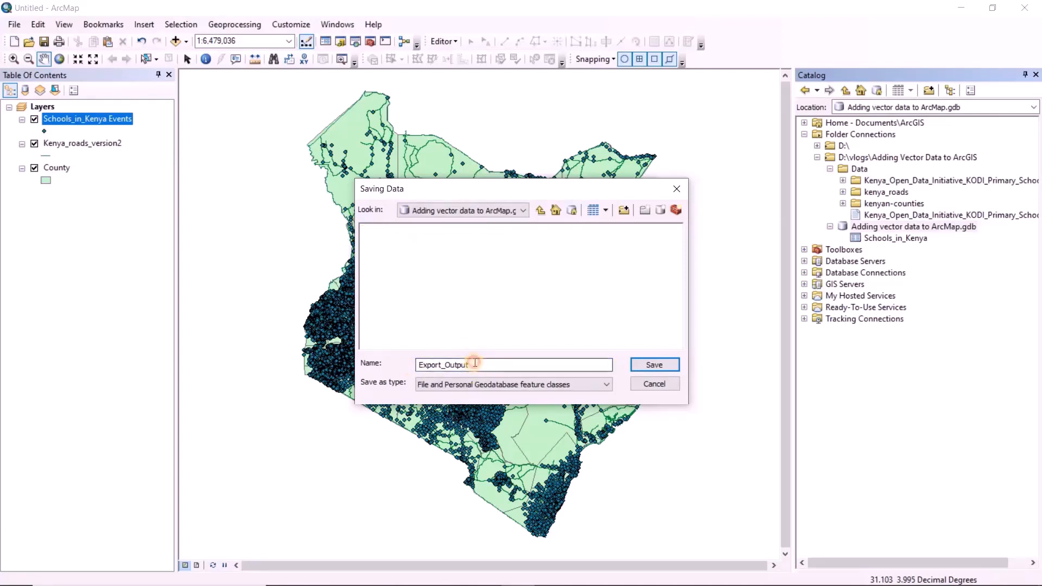
- Name the output feature class schools and run the export
double_click(476, 364)
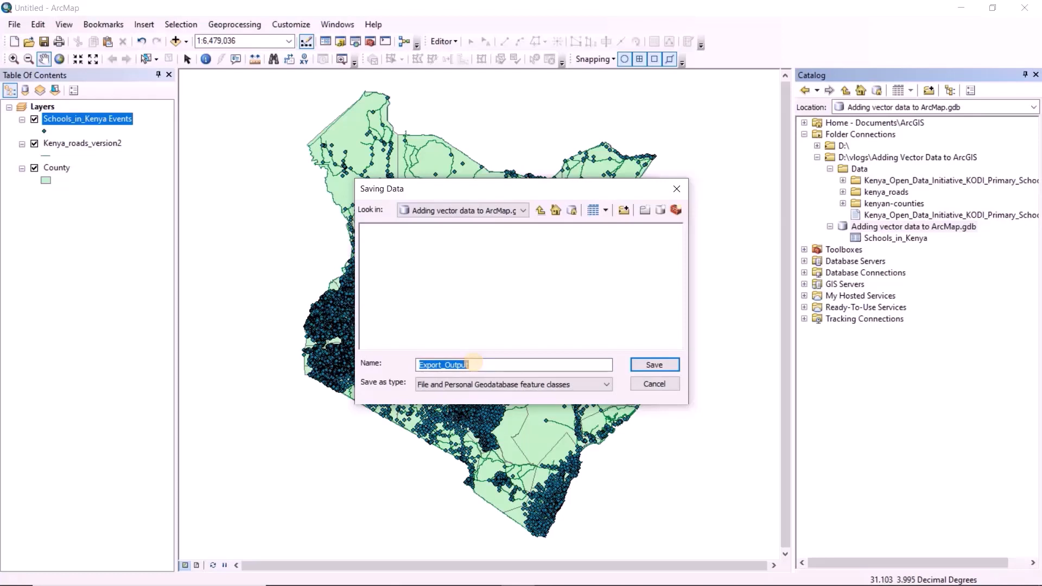
type("choo")
key("BackSpace")
key("BackSpace")
key("BackSpace")
key("BackSpace")
type("schools")
left_click(658, 369)
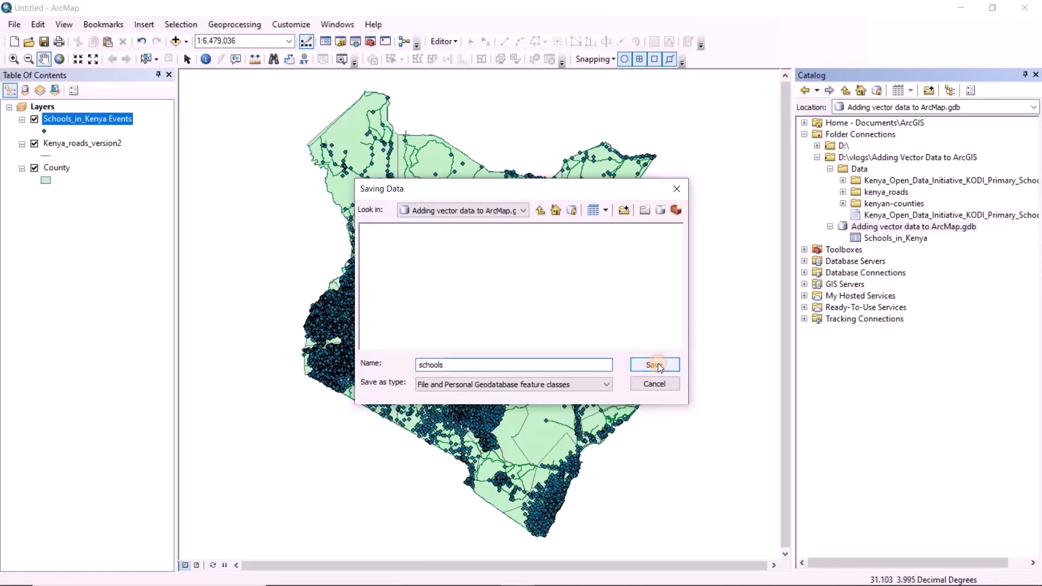
left_click(557, 390)
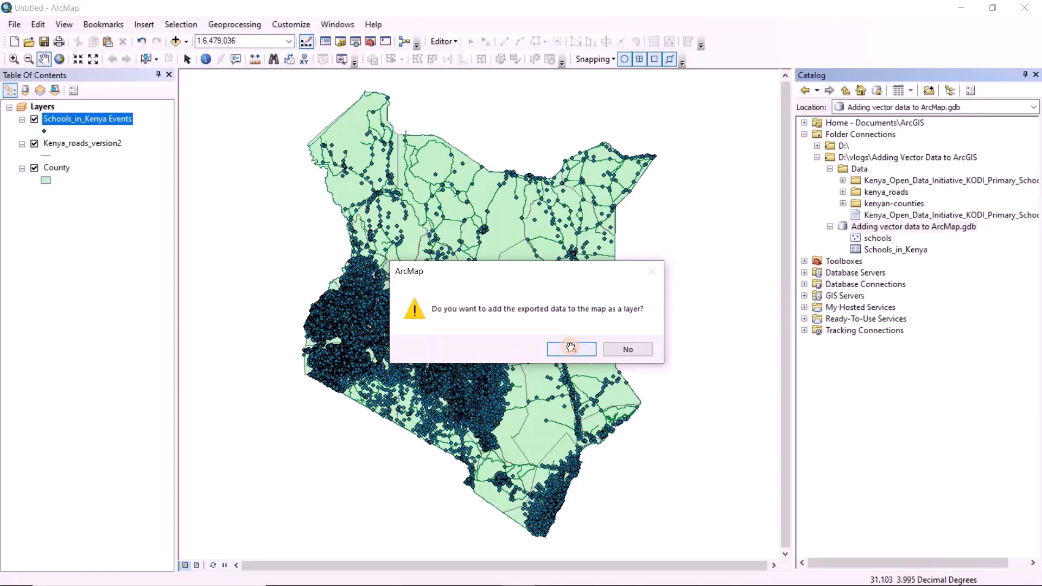
- Add the exported schools data to the map as a layer and remove the Schools_in_Kenya Events layer
left_click(571, 349)
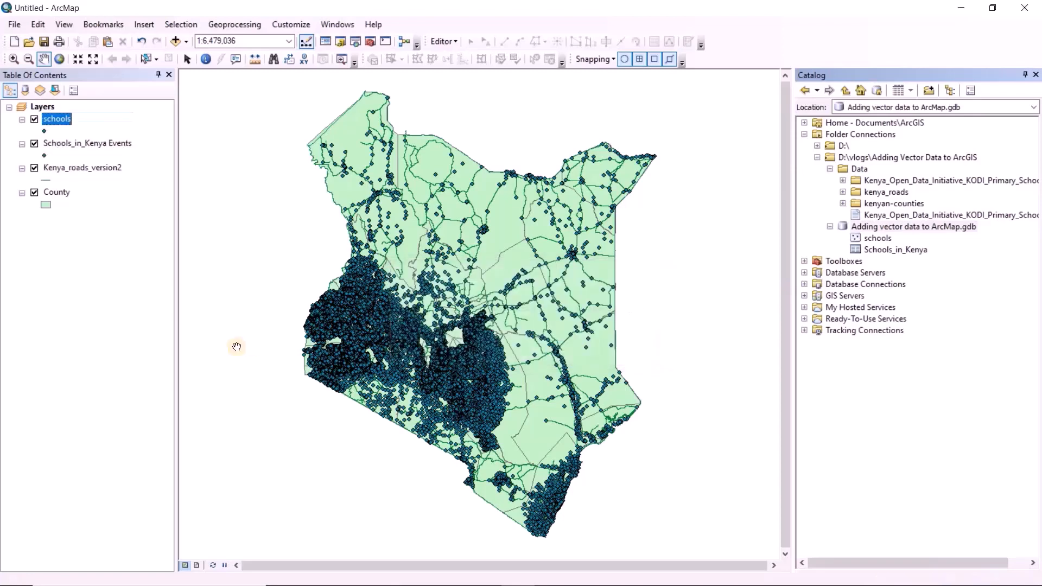
right_click(71, 143)
left_click(92, 163)
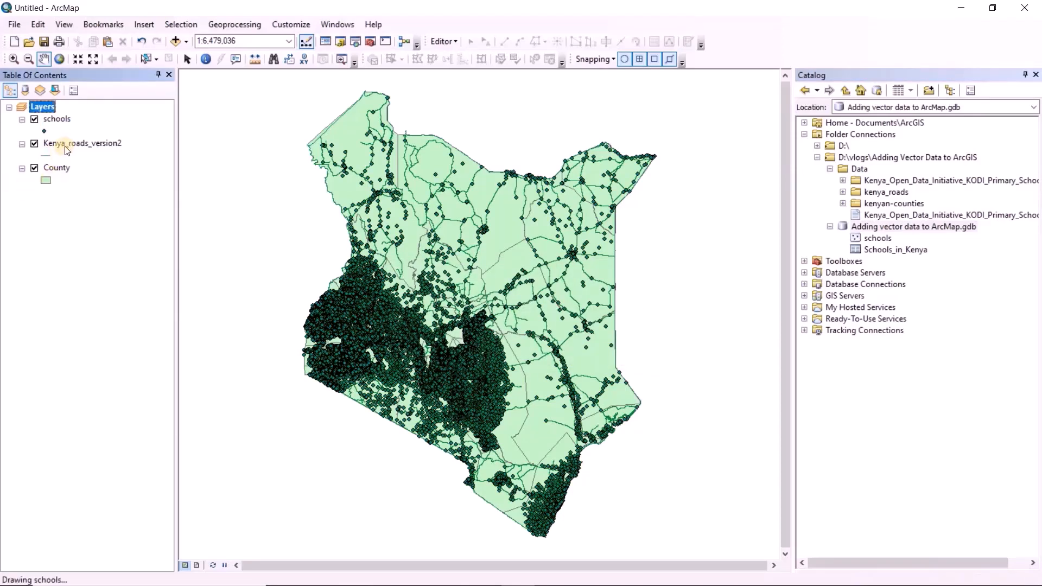
- Export all features of the Kenya_roads_version2 layer to Adding vector data to ArcMap.gdb as a feature class named roads
left_click(66, 144)
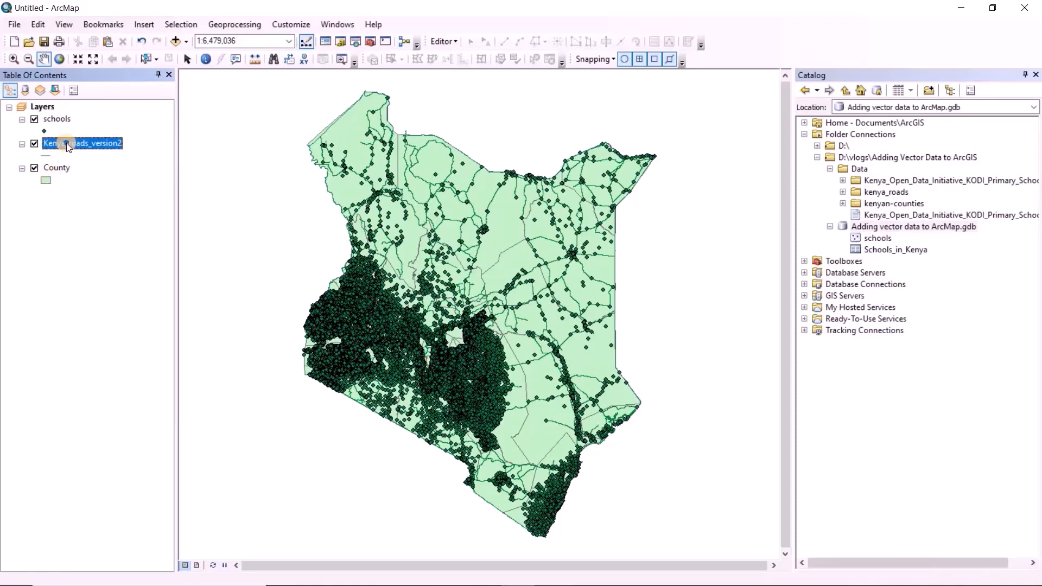
right_click(66, 142)
mouse_move(132, 380)
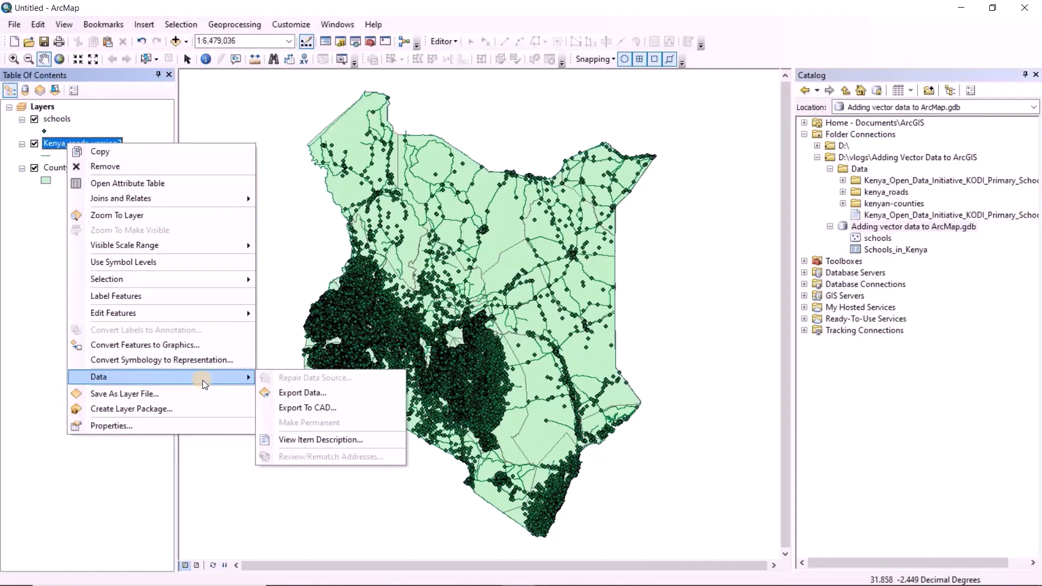
left_click(320, 393)
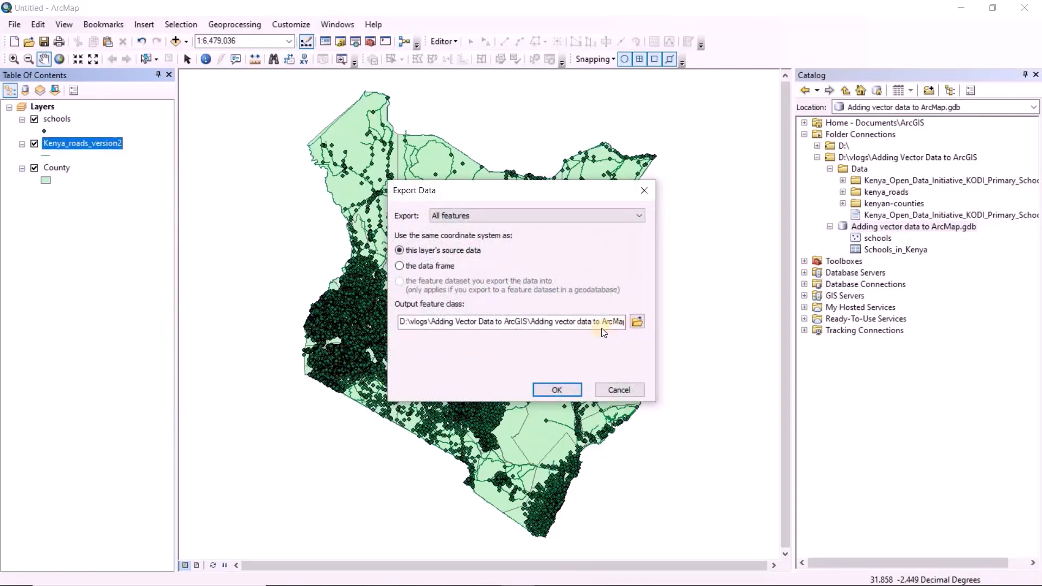
left_click(638, 323)
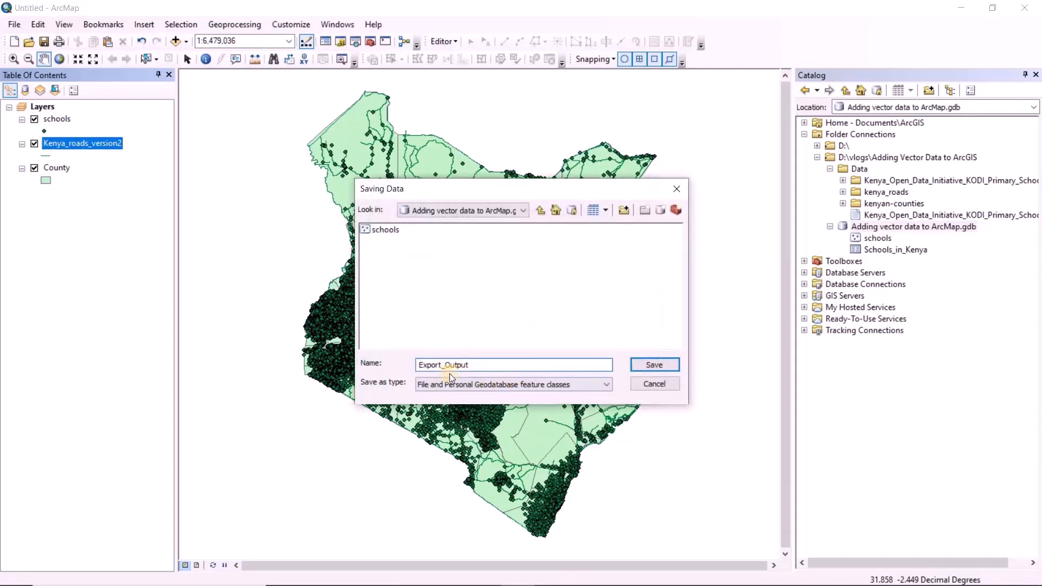
double_click(469, 364)
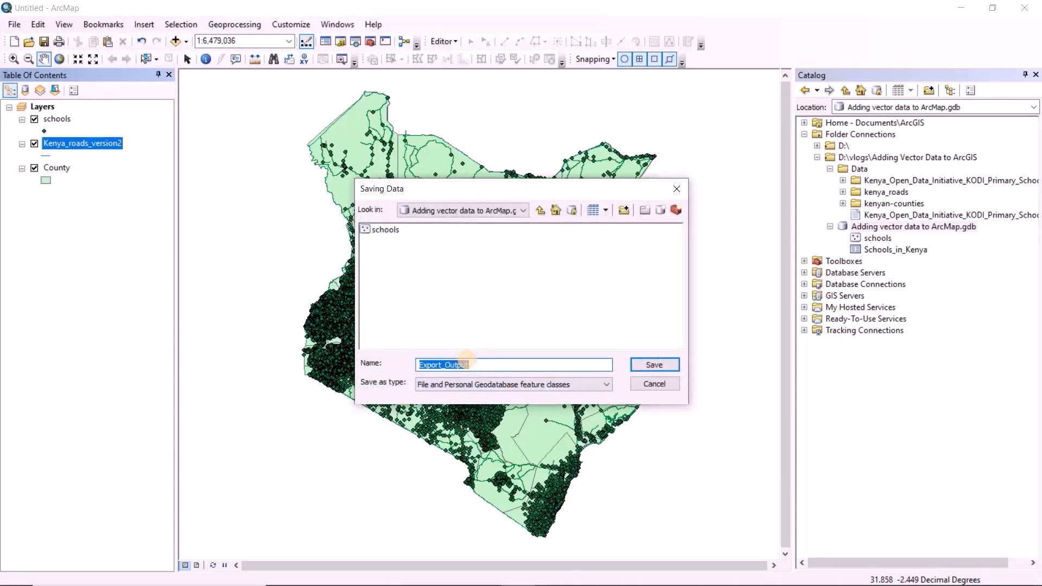
type("roads")
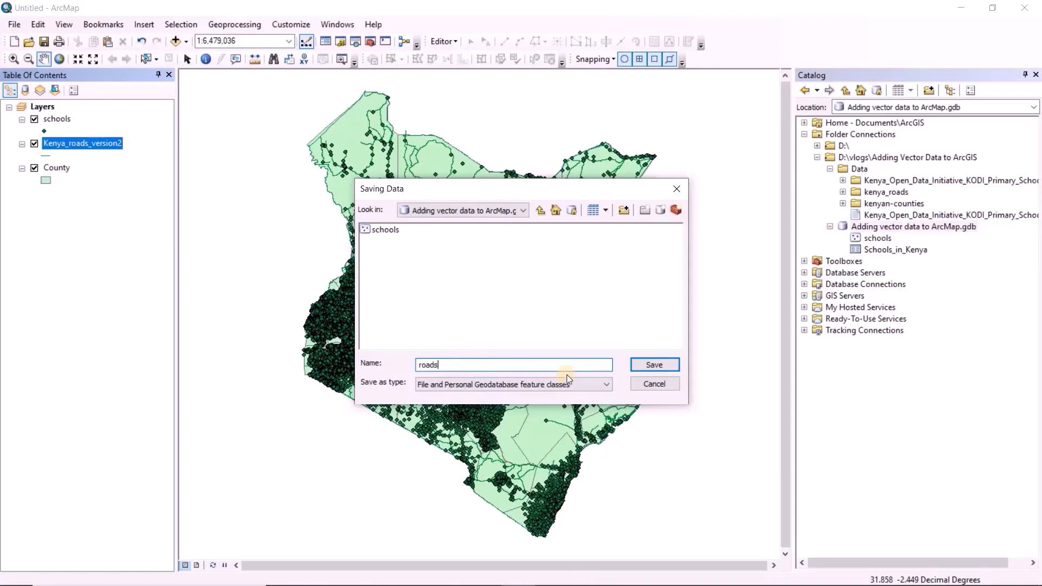
left_click(656, 365)
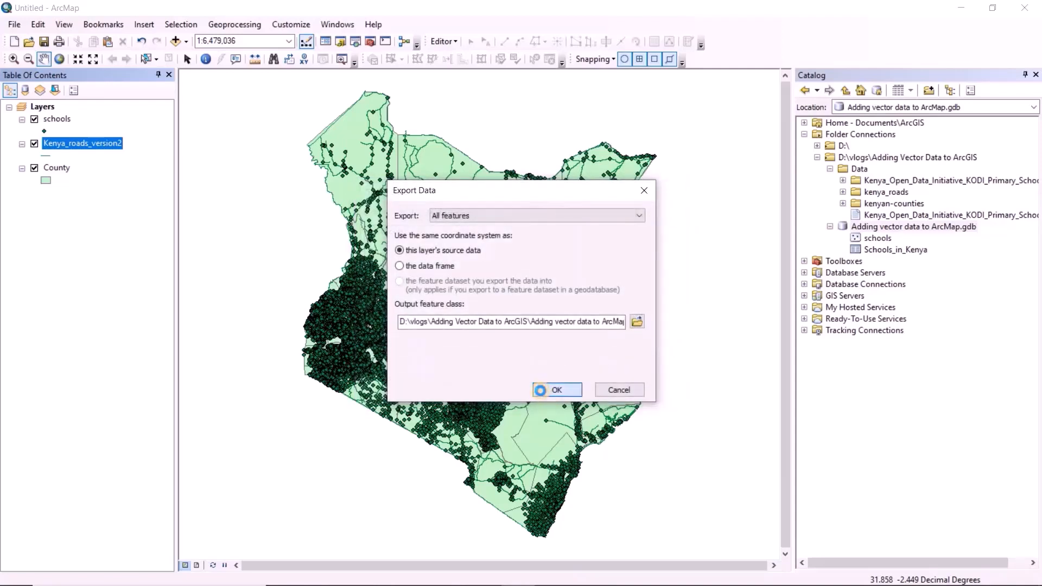
left_click(541, 389)
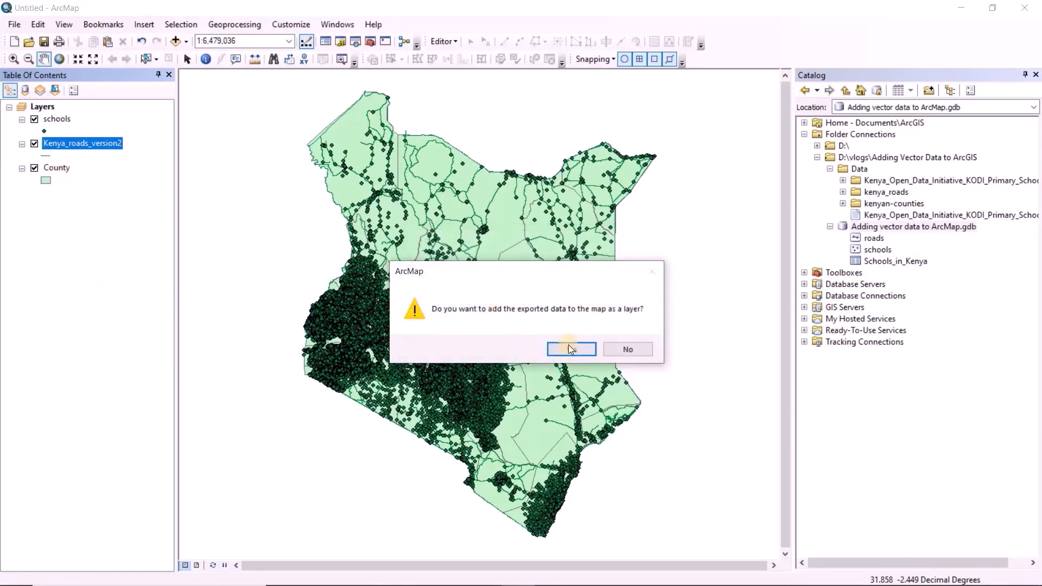
- Add the exported roads data to the map as a layer and remove the Kenya_roads_version2 layer
left_click(569, 346)
right_click(88, 170)
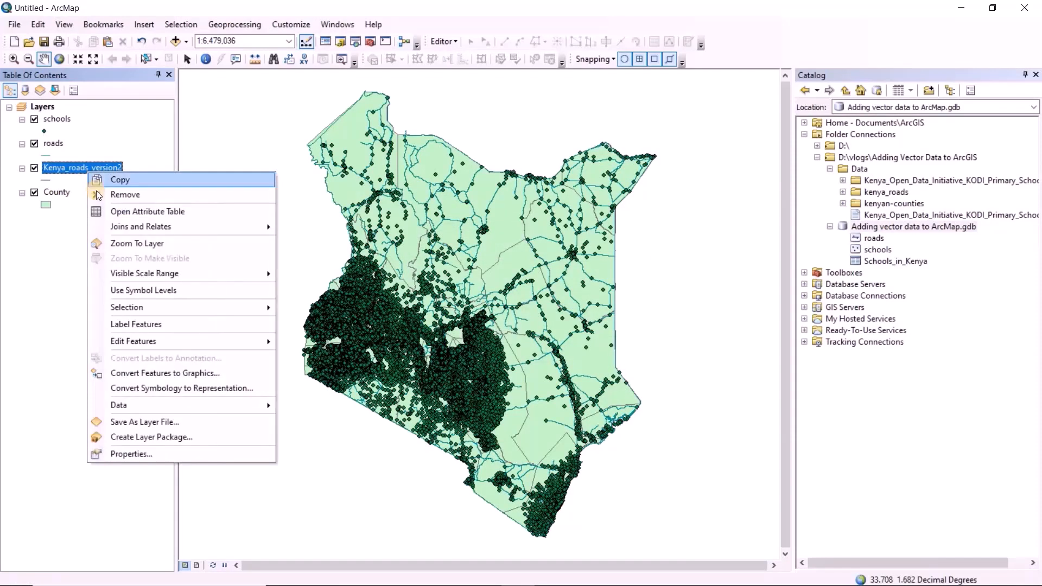
left_click(108, 194)
- Export all features of the County layer to Adding vector data to ArcMap.gdb as a feature class named counties
left_click(51, 167)
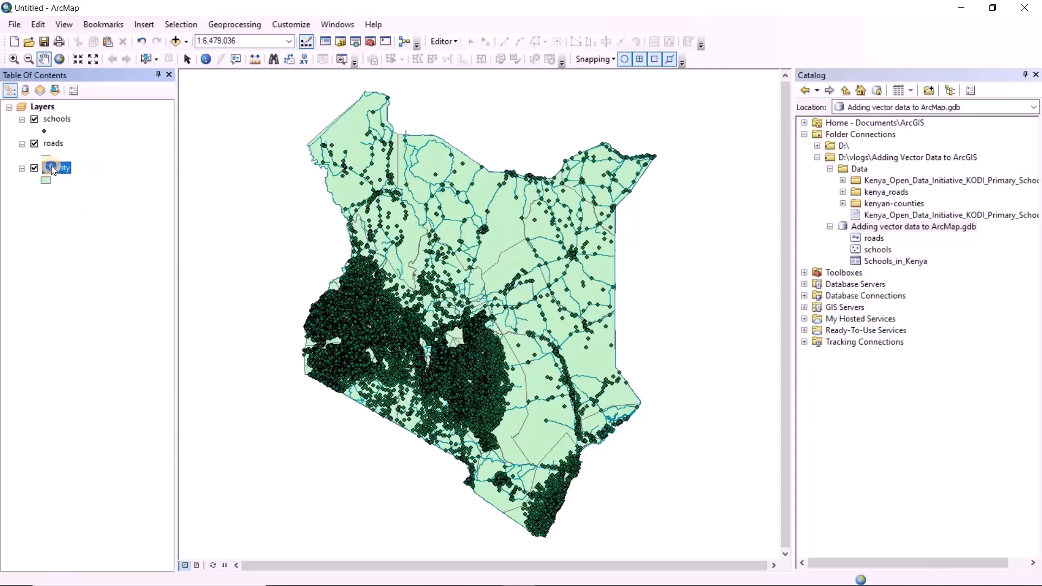
right_click(52, 167)
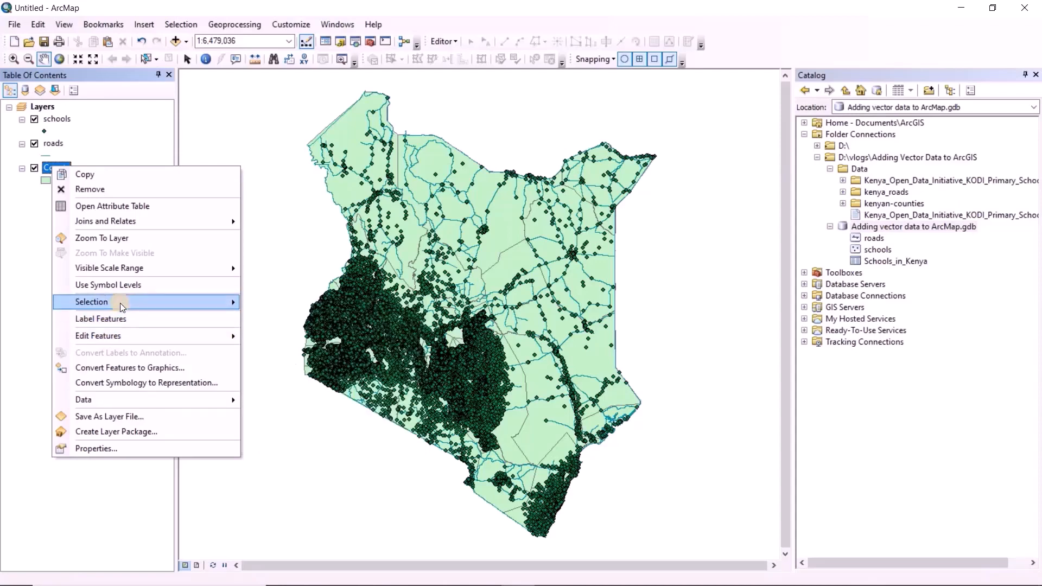
mouse_move(152, 401)
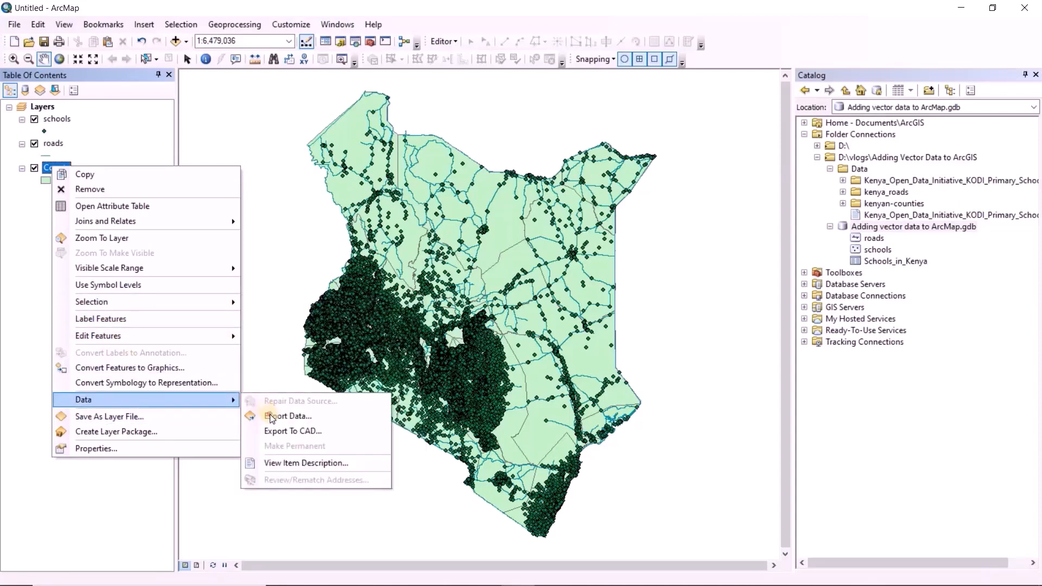
left_click(287, 415)
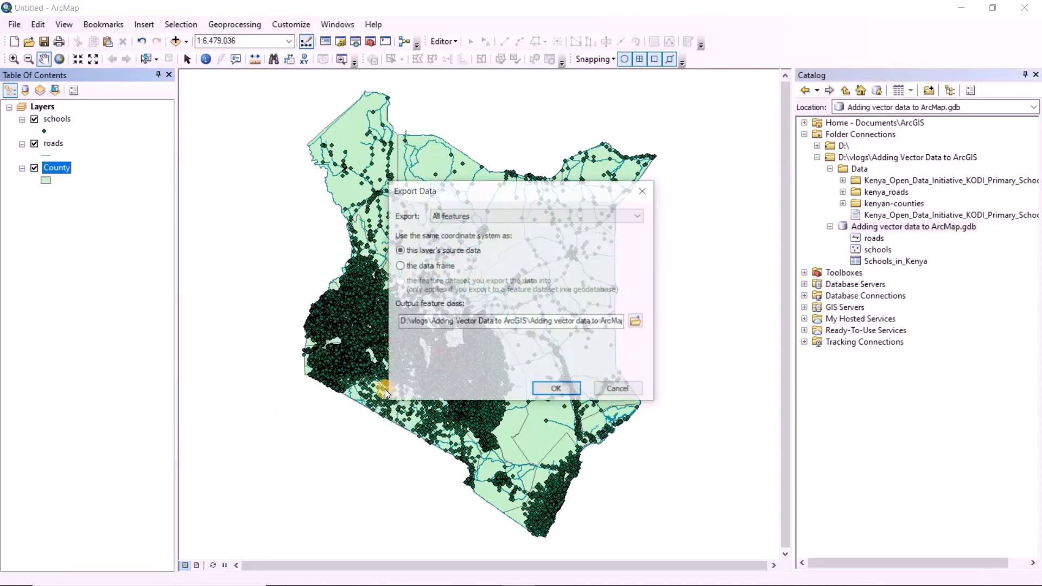
left_click(637, 322)
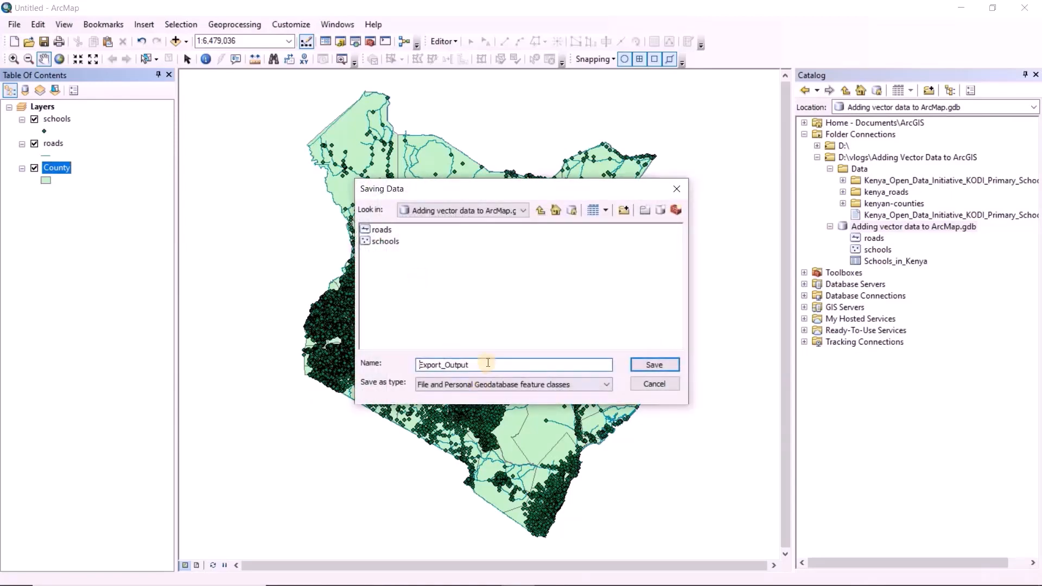
double_click(488, 362)
type("counties")
left_click(648, 362)
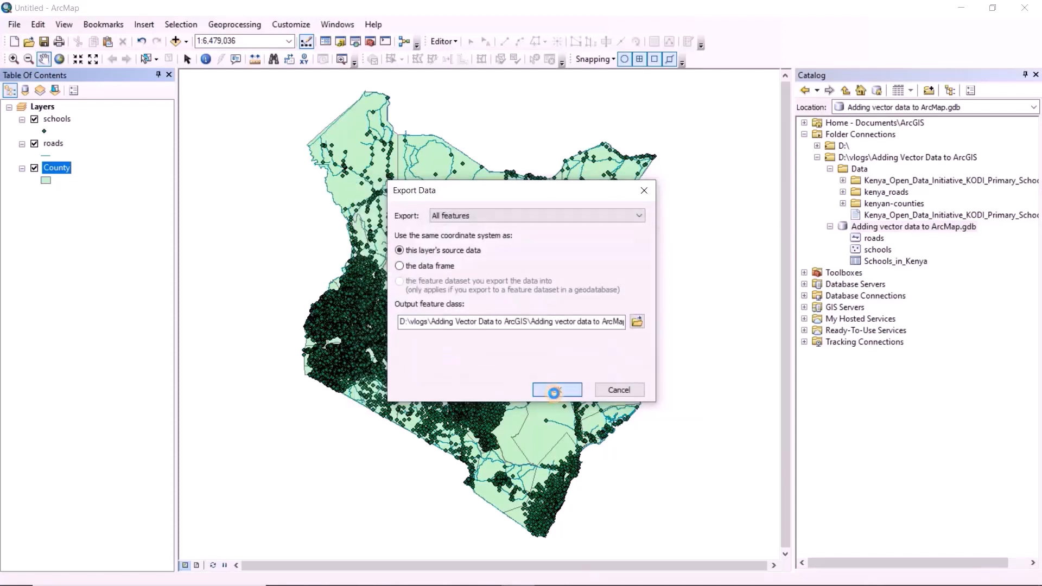
left_click(554, 393)
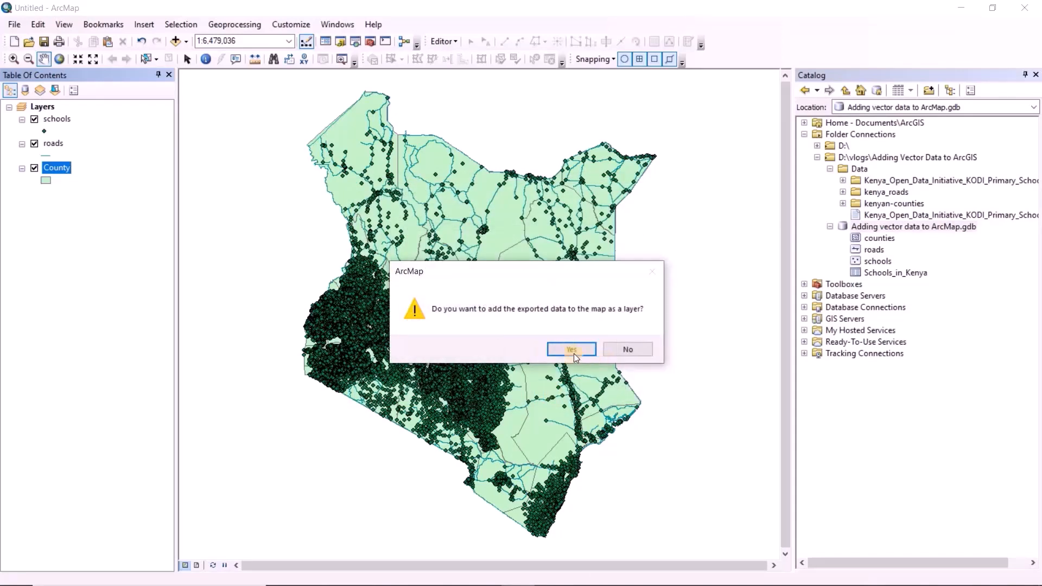
- Add the exported counties data to the map as a layer and remove the original County layer
left_click(574, 353)
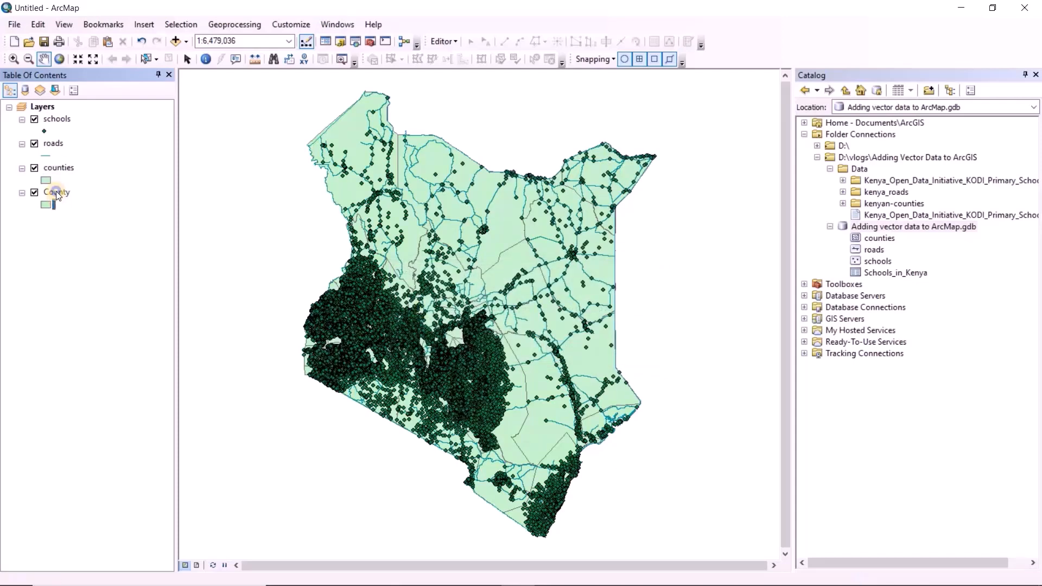
right_click(56, 191)
left_click(65, 210)
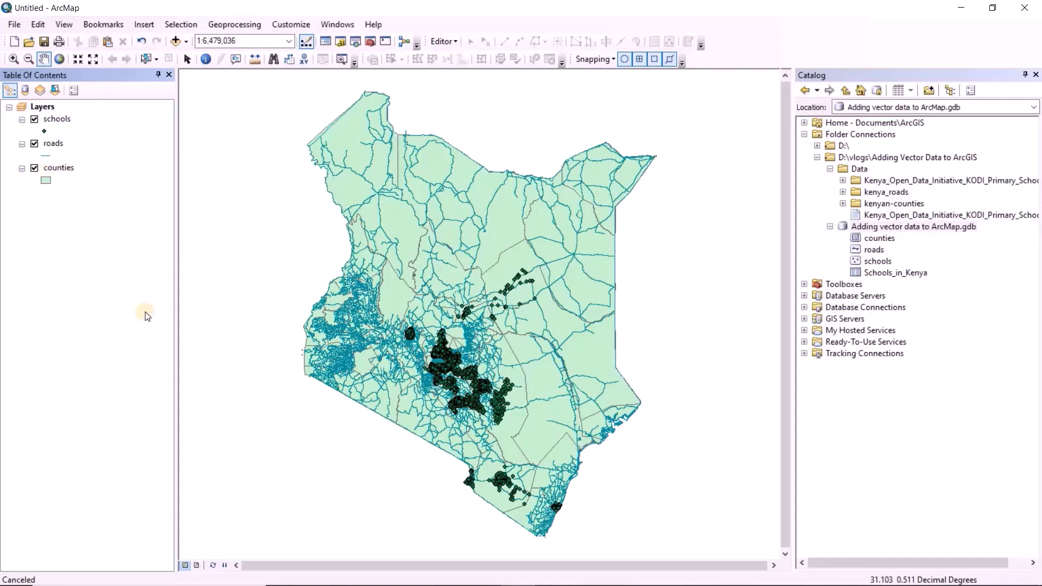
- Toggle the visibility of the counties, roads and schools layers to view them separately, and turn them all back on
left_click(34, 168)
left_click(34, 144)
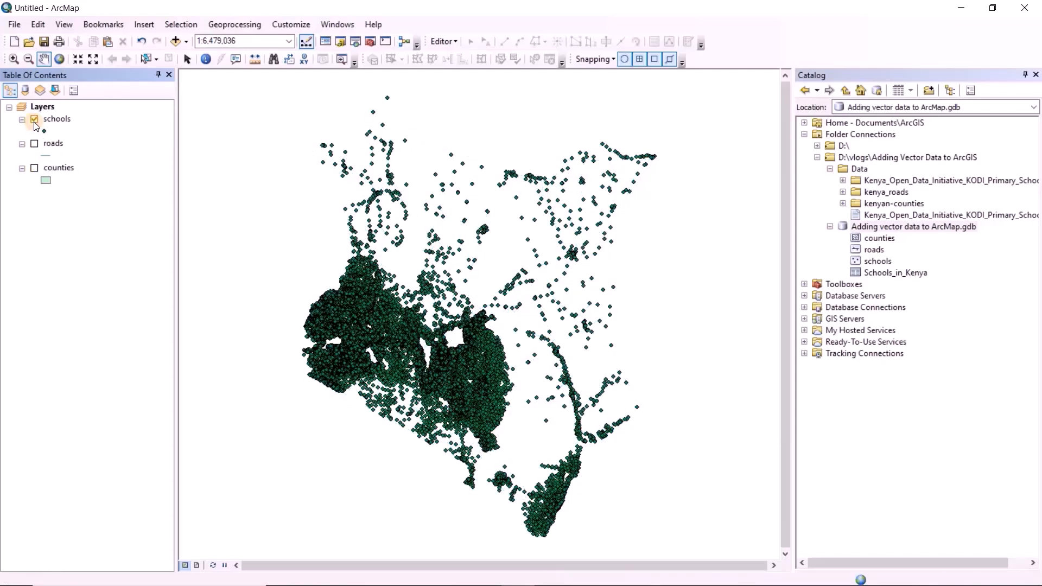
left_click(34, 120)
left_click(34, 144)
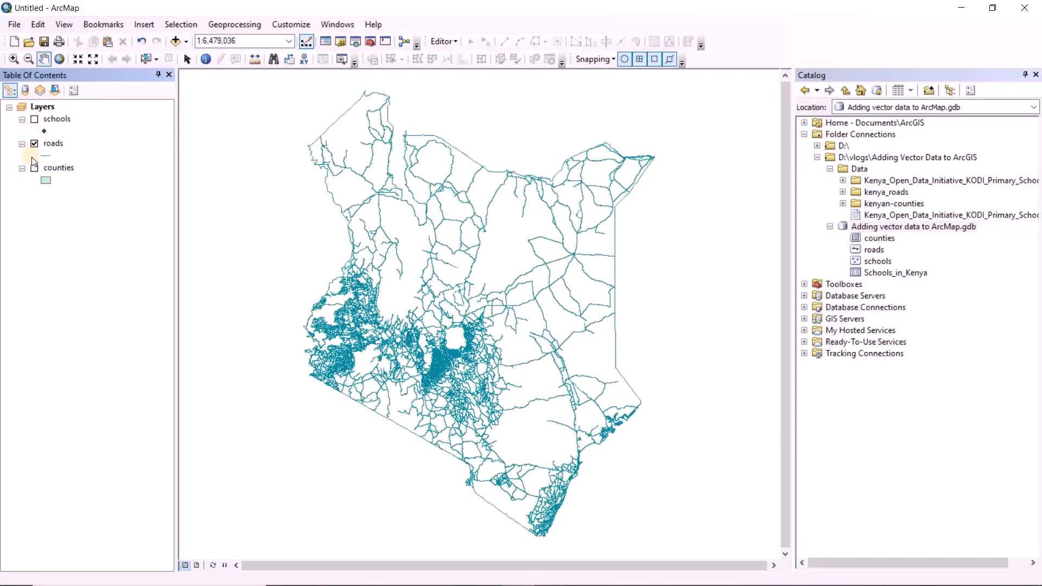
left_click(35, 120)
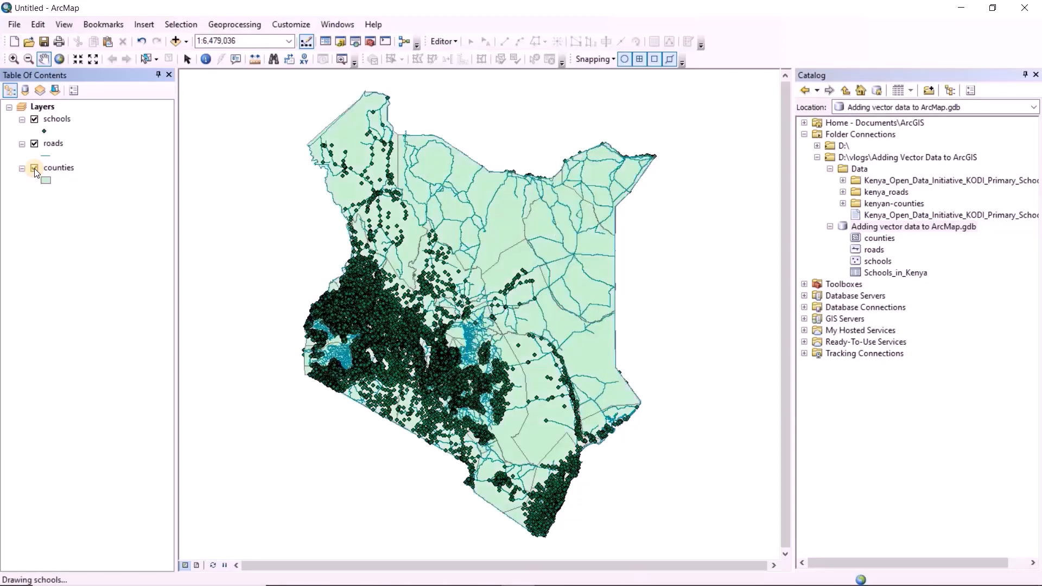